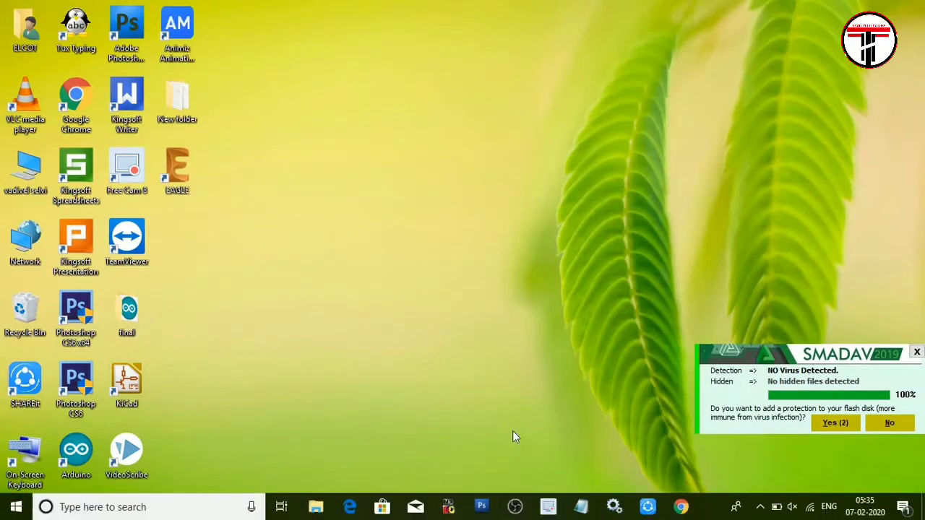
Step: Open the computer's drive overview in a maximized window and view the contents of USB Drive (E:)
{"action": "double_click", "coordinate": [26, 177]}
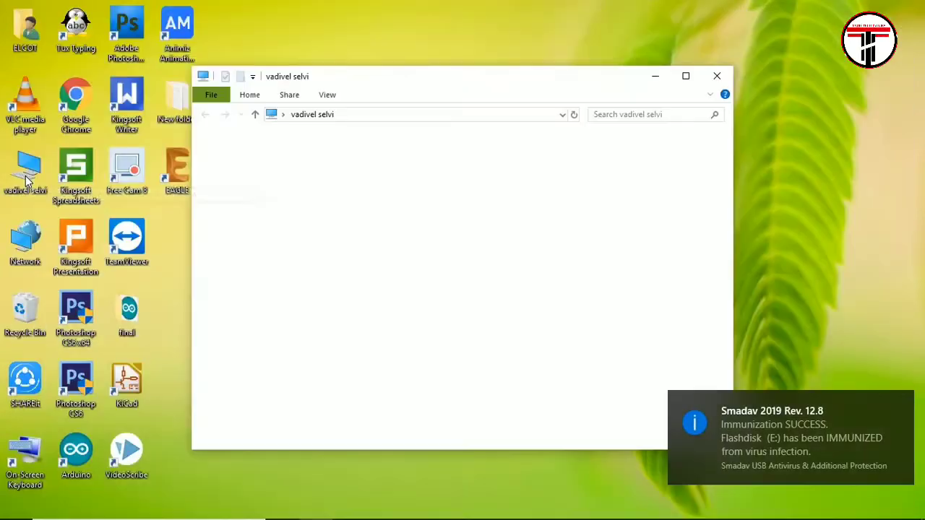
{"action": "left_click", "coordinate": [686, 76]}
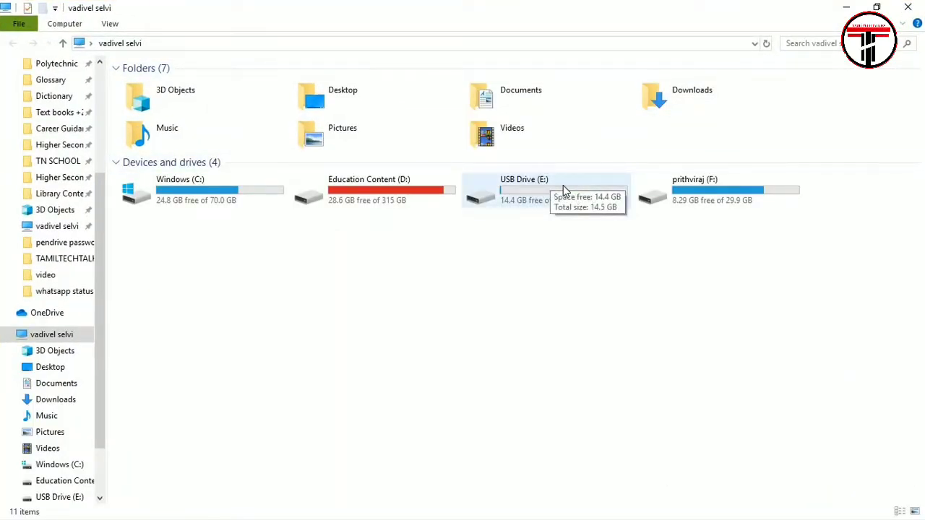
{"action": "double_click", "coordinate": [563, 185]}
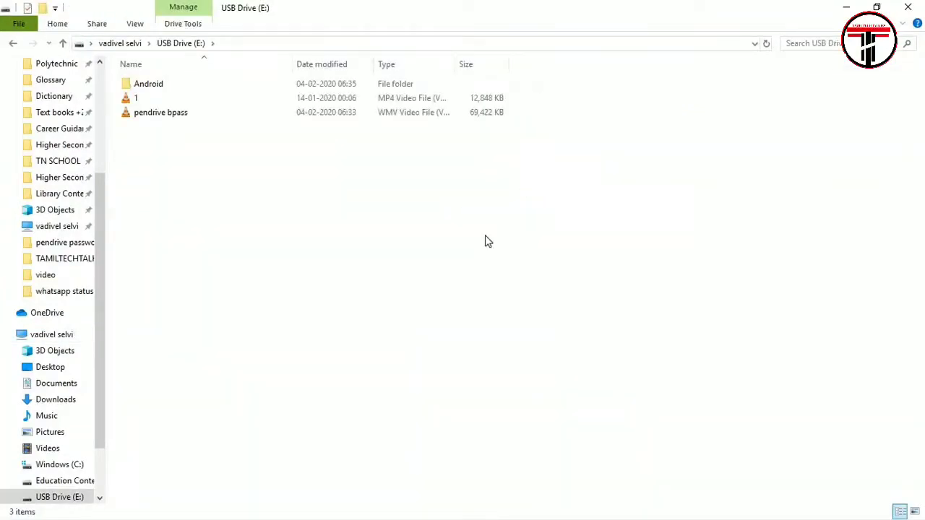
{"action": "key", "text": "alt+Left"}
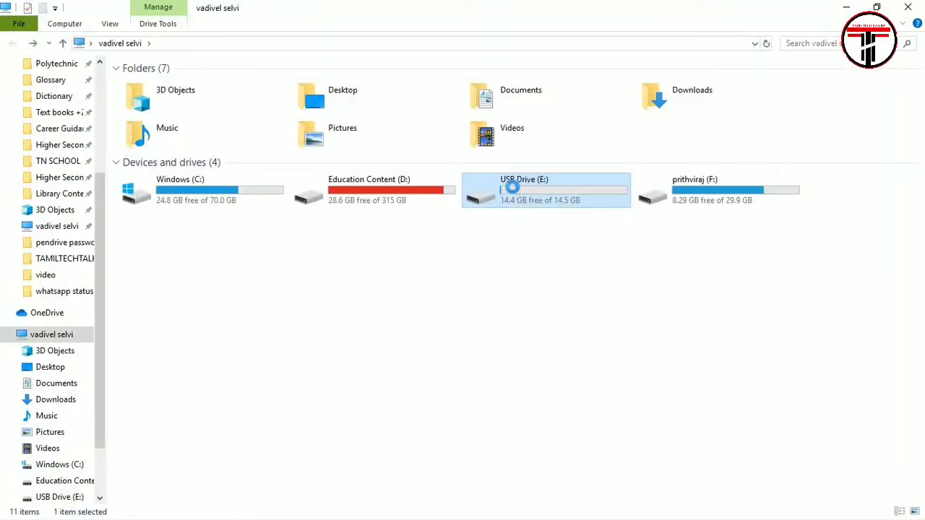
Step: Set ReadyBoost on USB Drive (E:) to use this device, reserving 10117 MB for system speed
{"action": "right_click", "coordinate": [513, 189]}
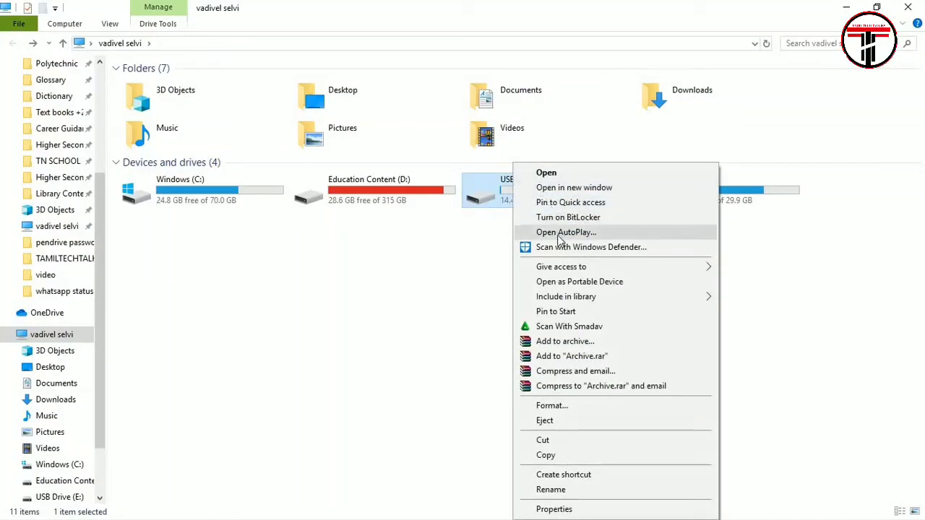
{"action": "left_click", "coordinate": [580, 511]}
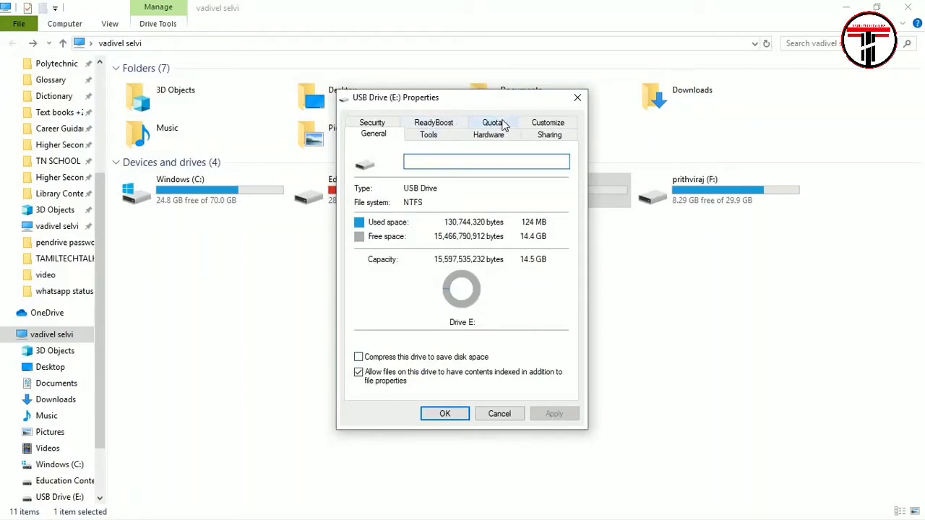
{"action": "left_click", "coordinate": [434, 124]}
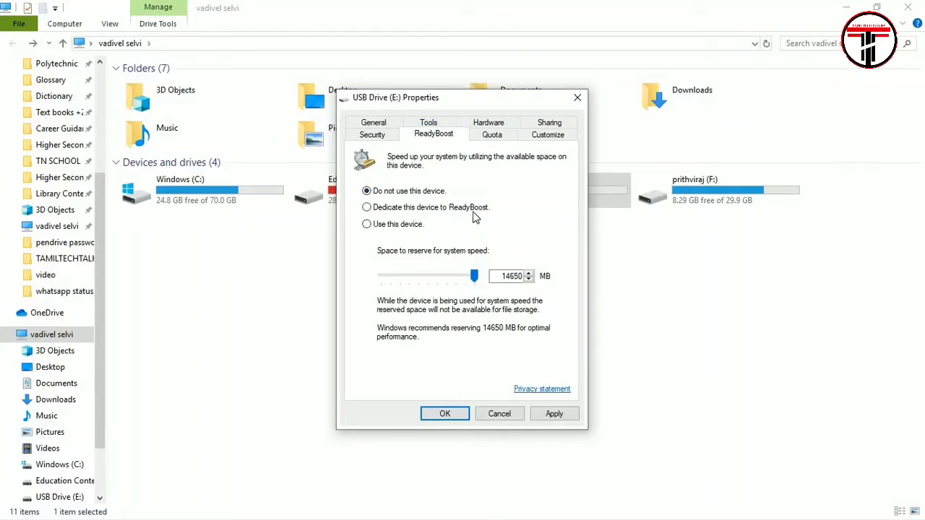
{"action": "left_click", "coordinate": [394, 210]}
{"action": "left_click_drag", "start_coordinate": [481, 279], "coordinate": [446, 278]}
{"action": "left_click", "coordinate": [561, 416]}
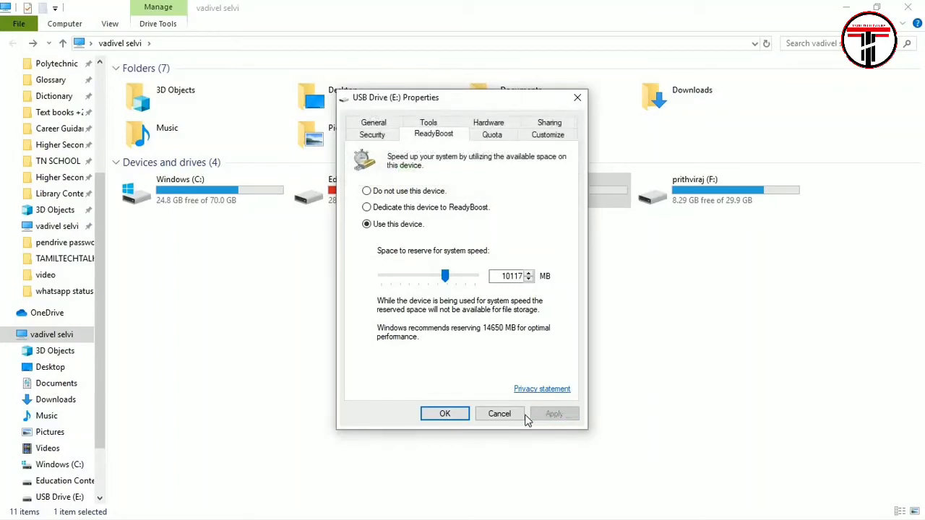
{"action": "left_click", "coordinate": [454, 413]}
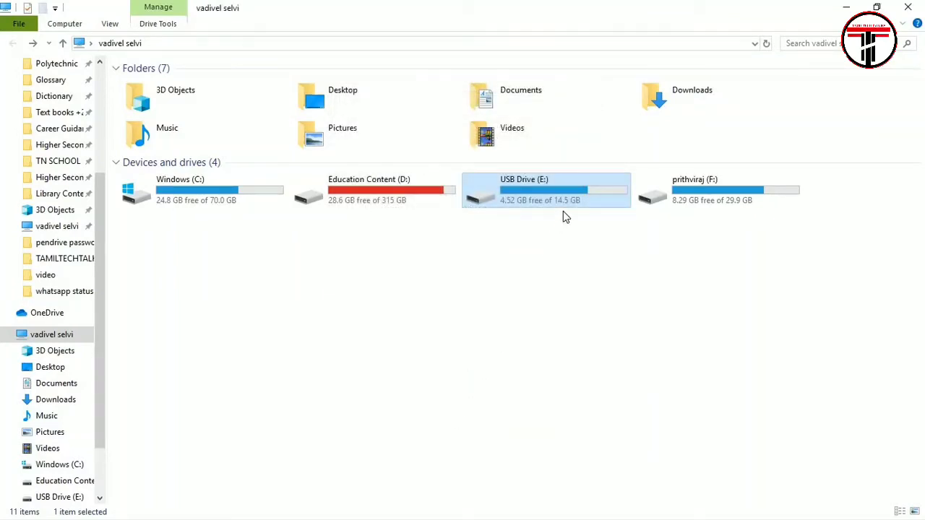
Step: Check USB Drive (E:) for the ReadyBoost cache file and return to the drive overview
{"action": "double_click", "coordinate": [573, 202]}
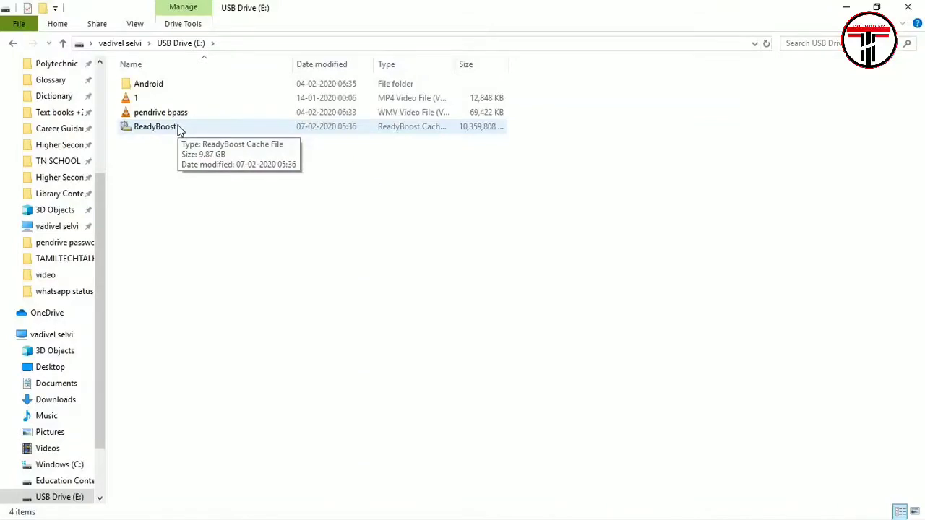
{"action": "left_click", "coordinate": [11, 43]}
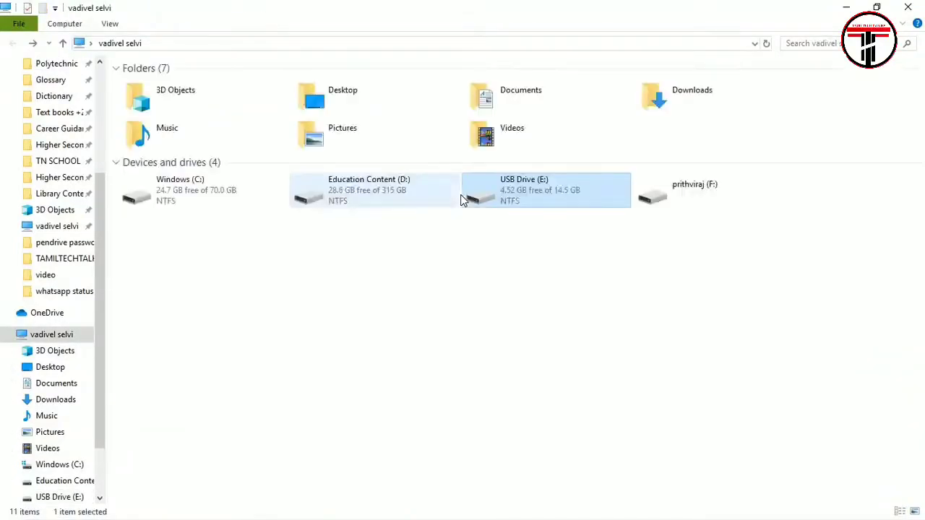
{"action": "double_click", "coordinate": [530, 202]}
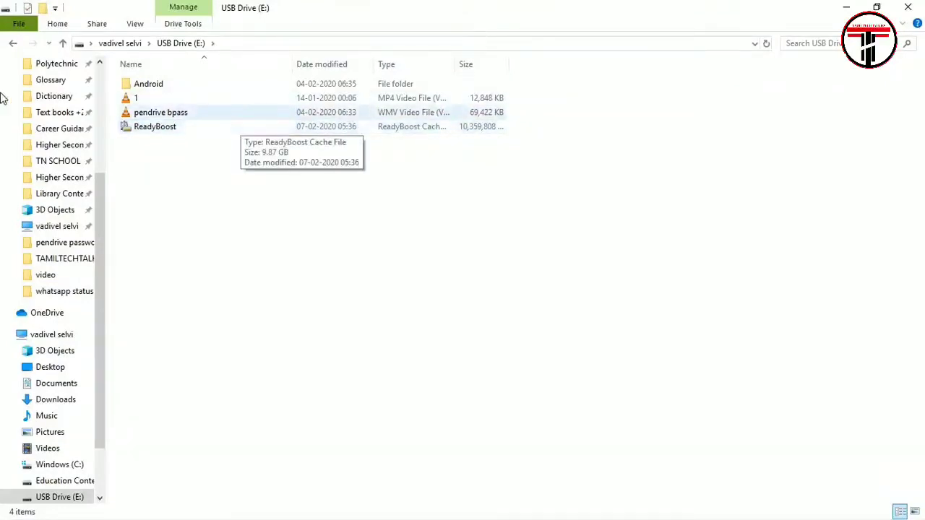
{"action": "left_click", "coordinate": [12, 43]}
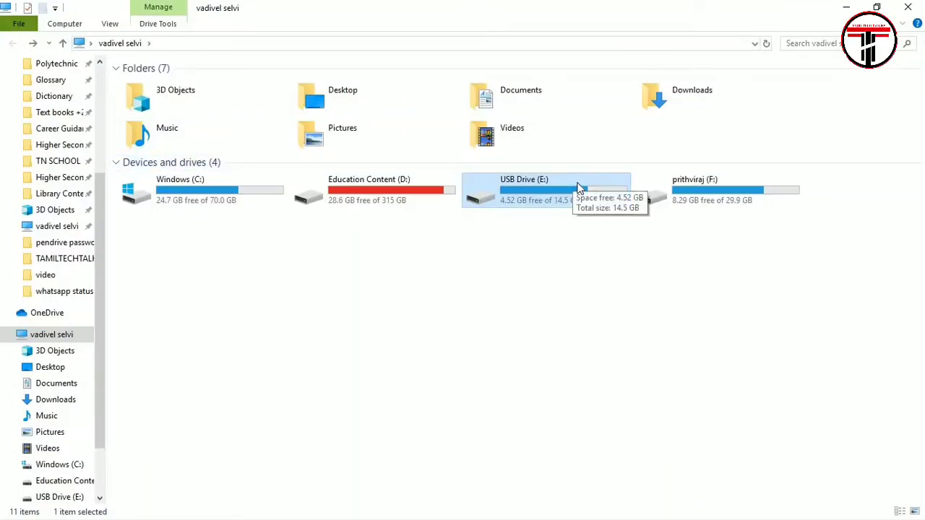
Step: Turn off ReadyBoost on USB Drive (E:) with the "Do not use this device" option and close the file window
{"action": "right_click", "coordinate": [578, 186]}
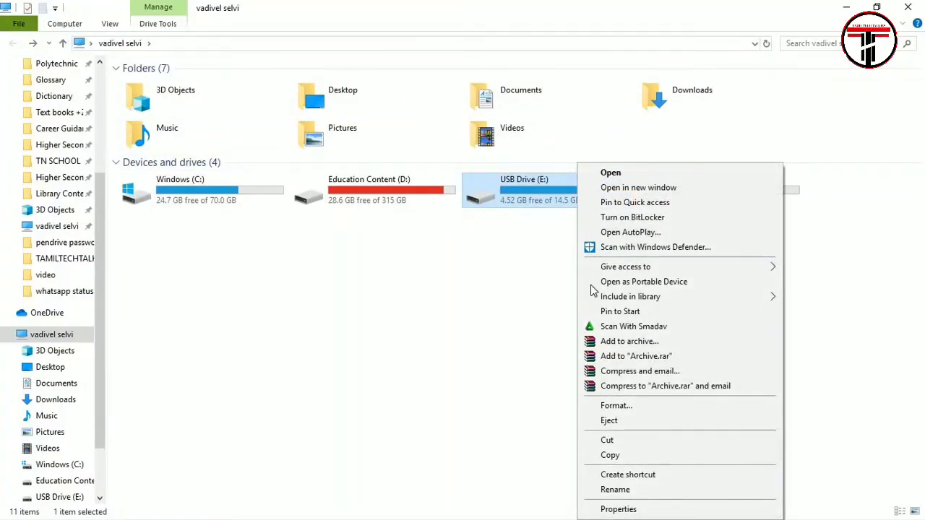
{"action": "left_click", "coordinate": [641, 509]}
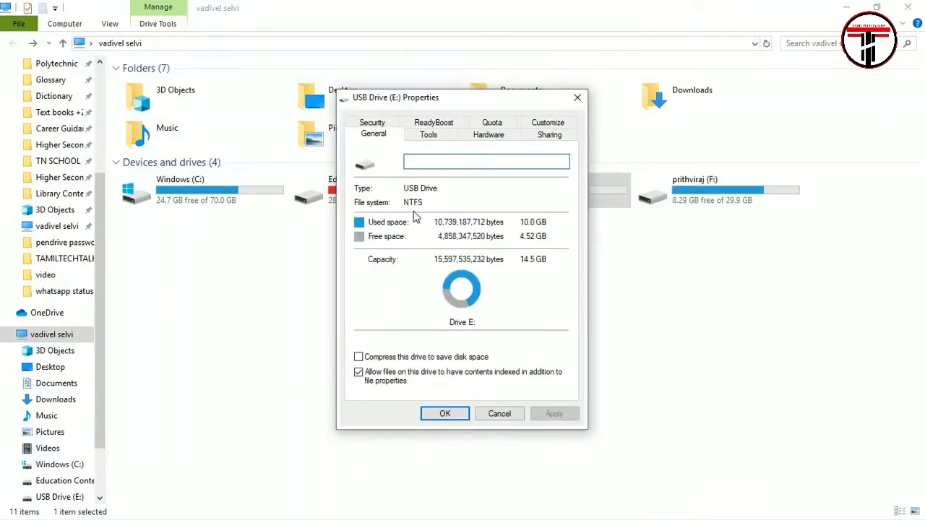
{"action": "left_click", "coordinate": [440, 124]}
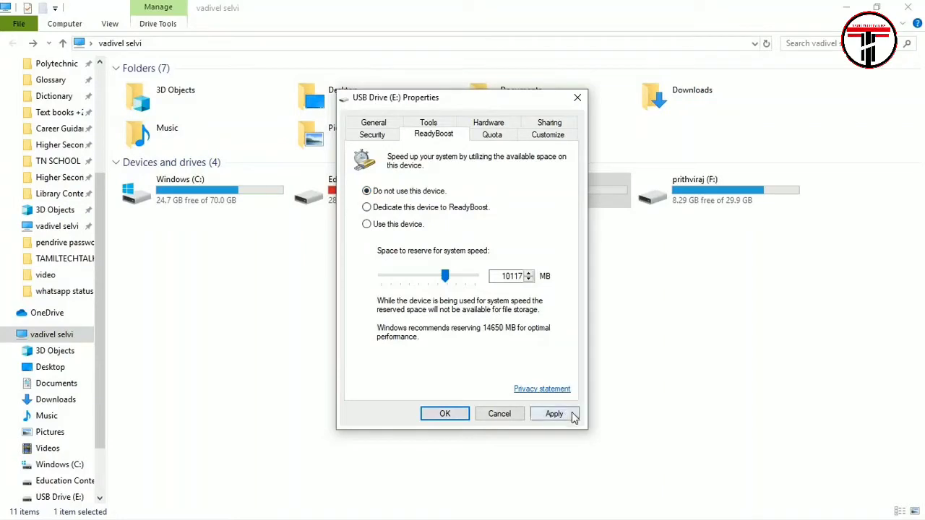
{"action": "left_click", "coordinate": [571, 416]}
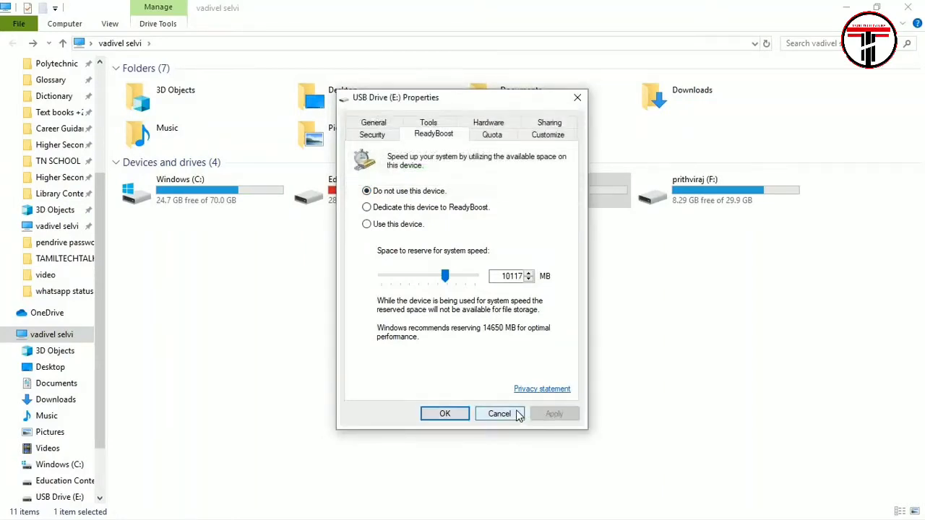
{"action": "left_click", "coordinate": [464, 414]}
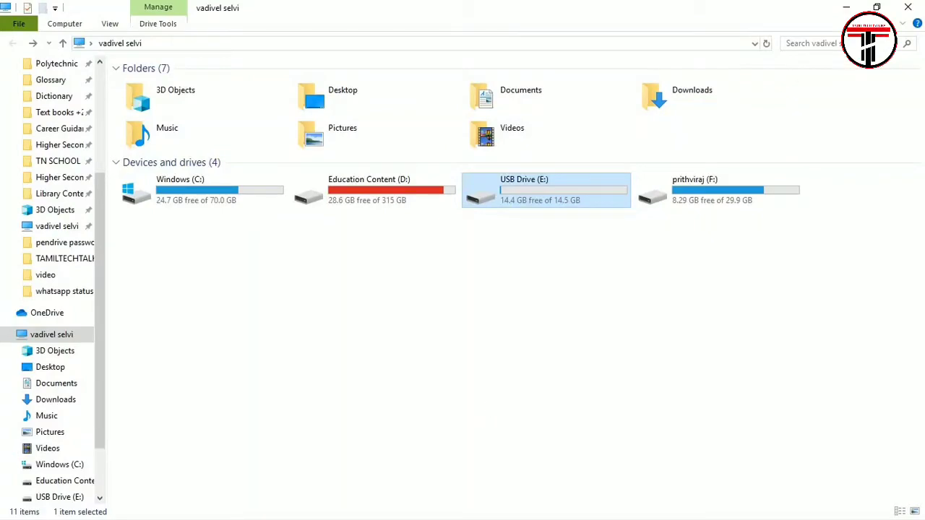
{"action": "left_click", "coordinate": [908, 7]}
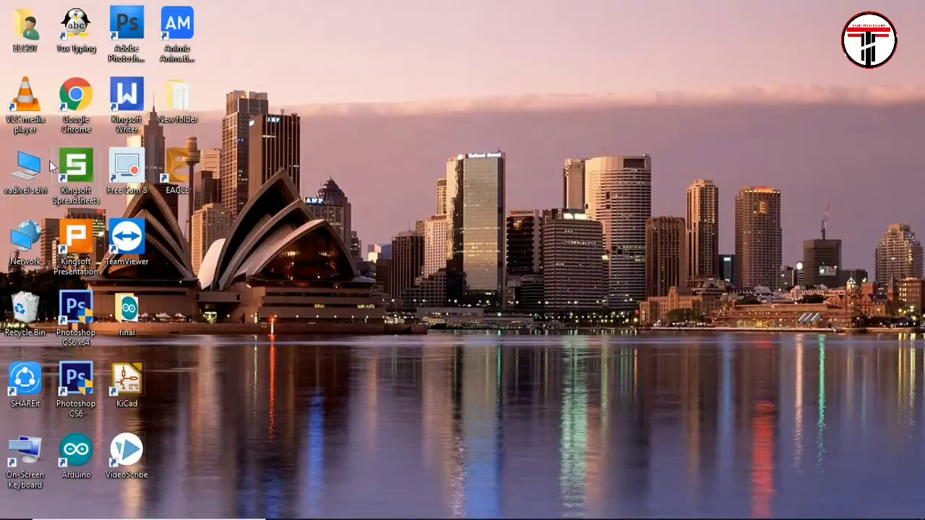
Step: Open Education Content (D:) from the computer's drive overview and check the contents of the tamiltechgtalkies folder
{"action": "double_click", "coordinate": [25, 168]}
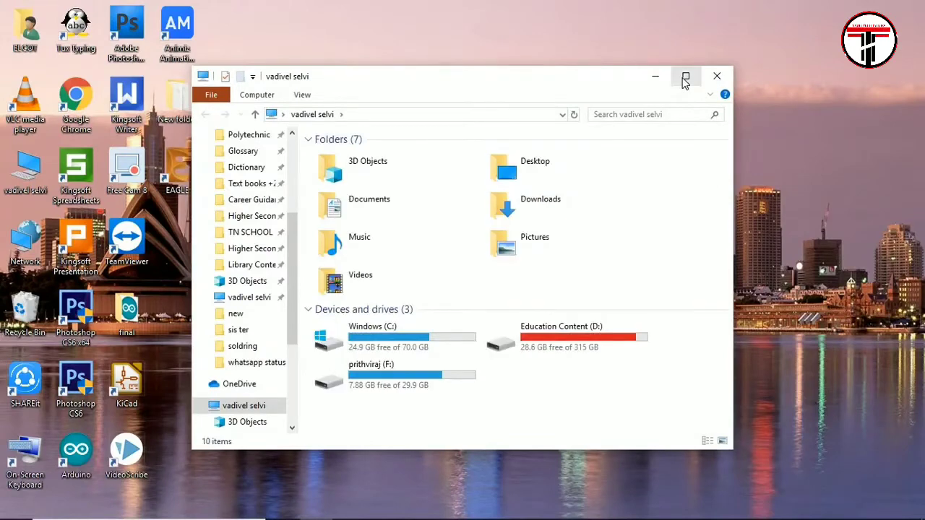
{"action": "left_click", "coordinate": [686, 76]}
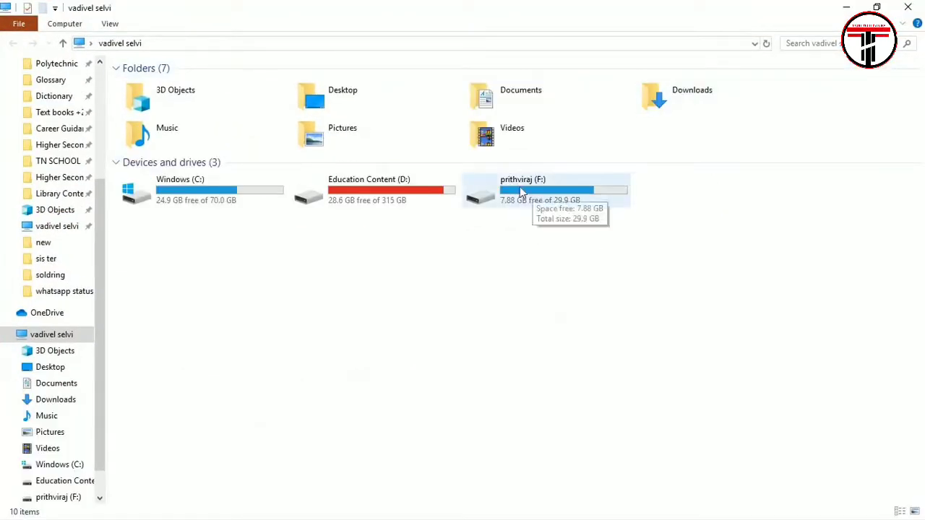
{"action": "double_click", "coordinate": [454, 202]}
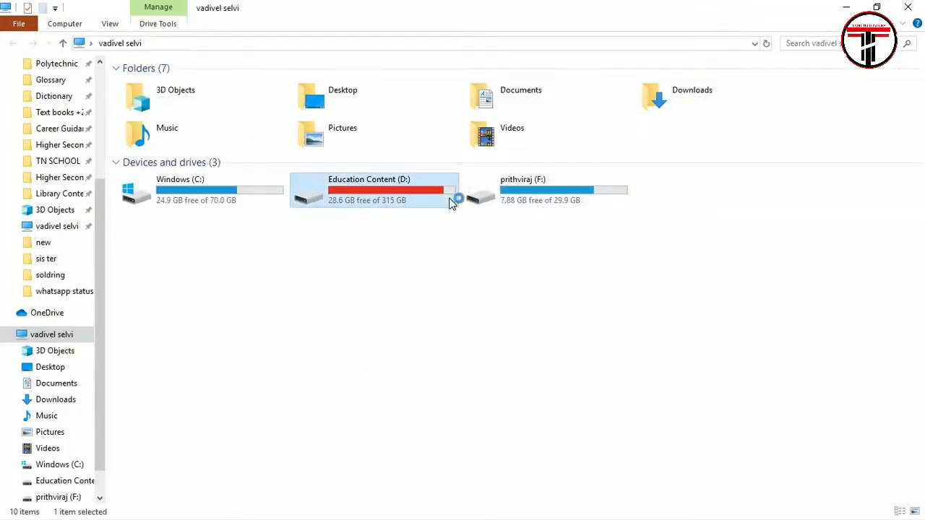
{"action": "left_click", "coordinate": [203, 141]}
{"action": "double_click", "coordinate": [204, 141]}
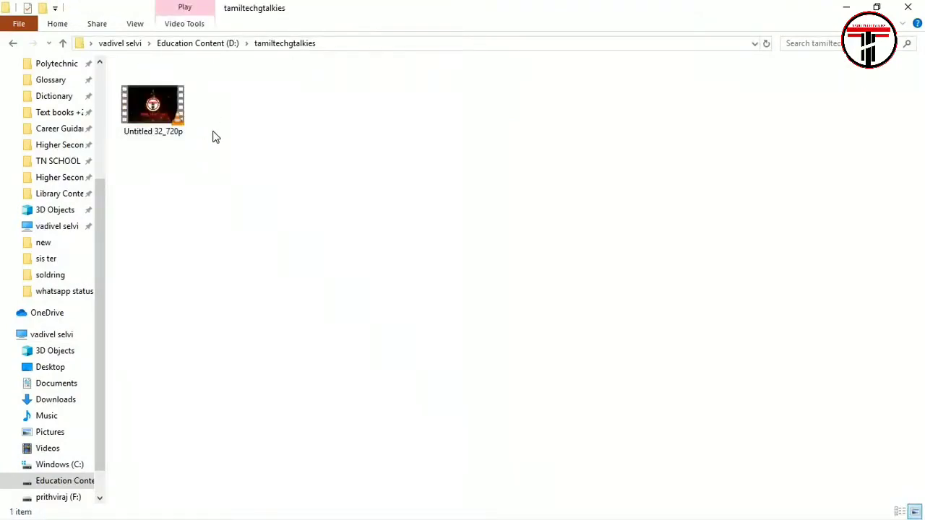
{"action": "key", "text": "alt+Left"}
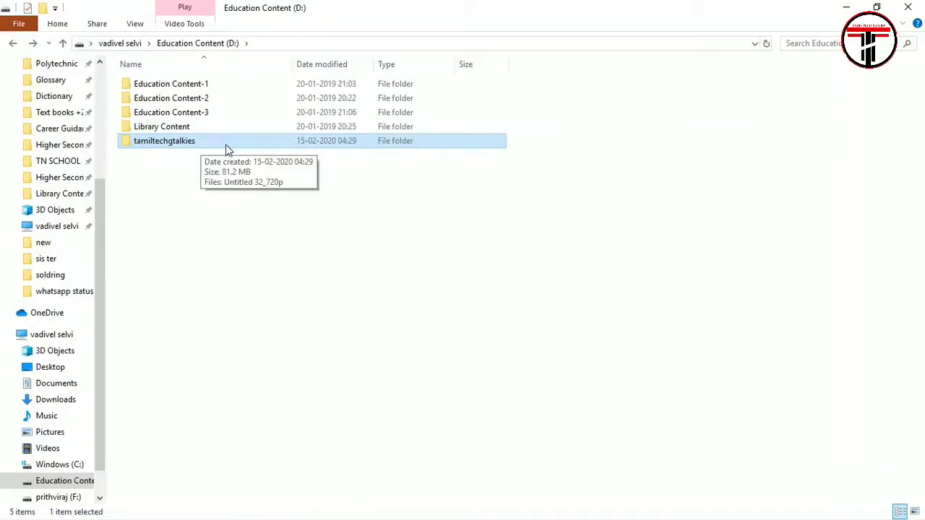
Step: Open the security permissions of the tamiltechgtalkies folder for editing and deny Full control to Authenticated Users
{"action": "right_click", "coordinate": [231, 147]}
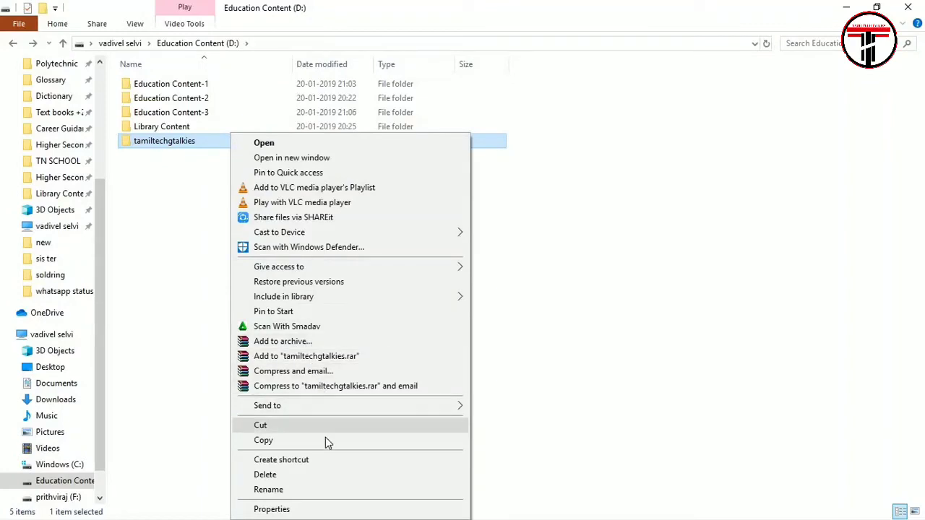
{"action": "left_click", "coordinate": [305, 511]}
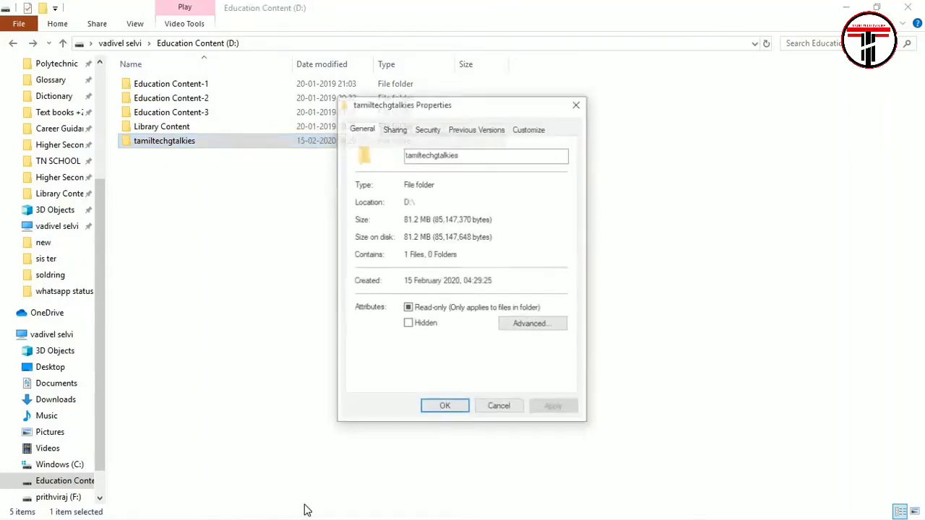
{"action": "left_click", "coordinate": [432, 131]}
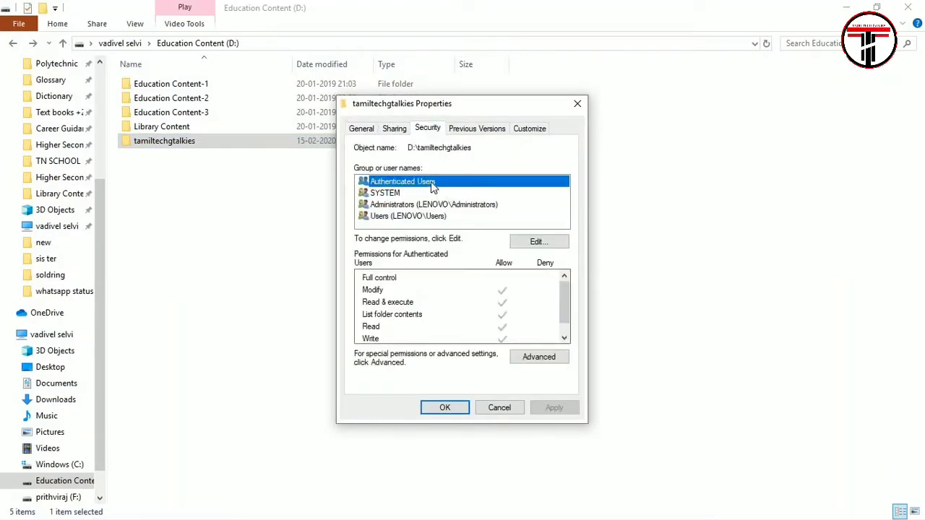
{"action": "left_click", "coordinate": [530, 243]}
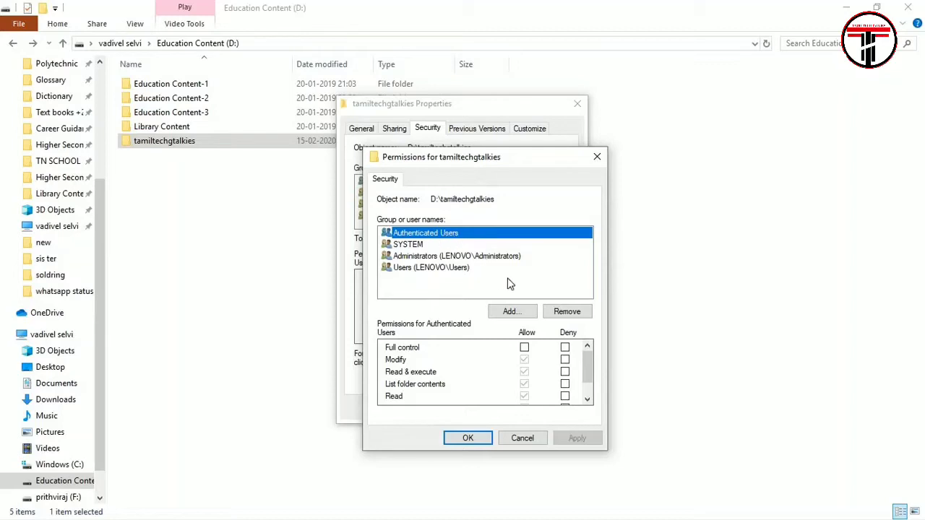
{"action": "left_click", "coordinate": [565, 348]}
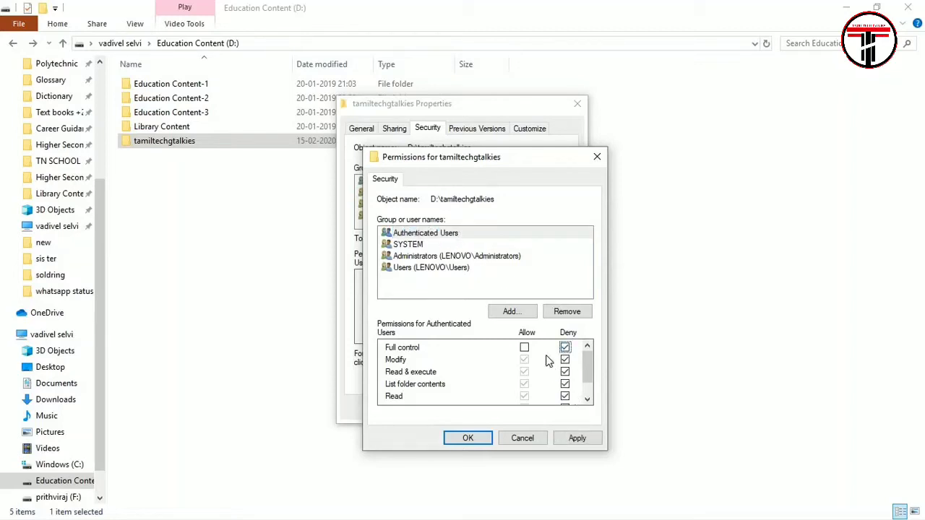
Step: Deny Full control of the tamiltechgtalkies folder to the SYSTEM, Administrators and Users groups
{"action": "left_click", "coordinate": [432, 245]}
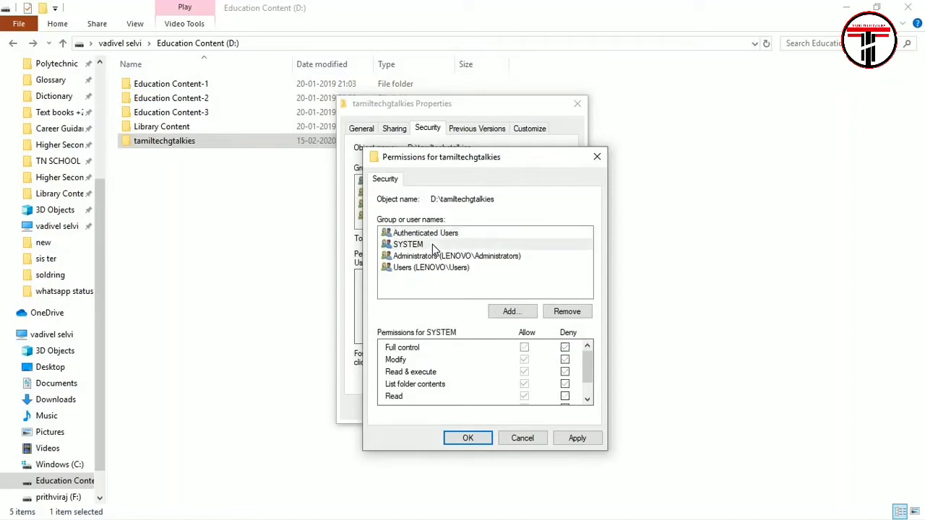
{"action": "left_click", "coordinate": [566, 349]}
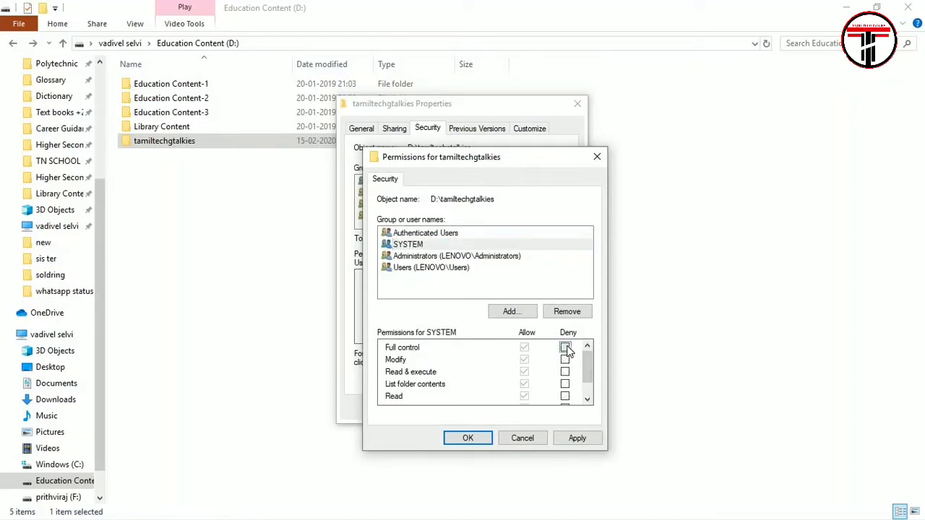
{"action": "left_click", "coordinate": [477, 257]}
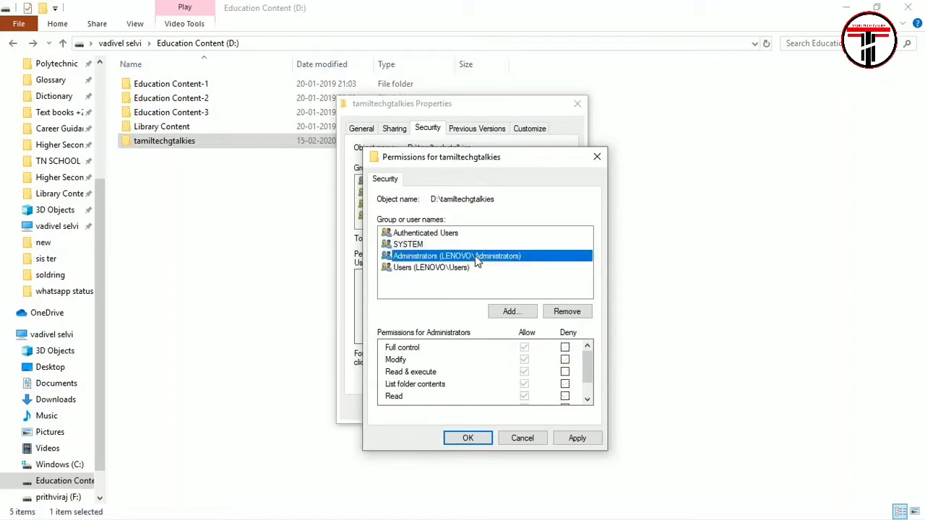
{"action": "left_click", "coordinate": [565, 348]}
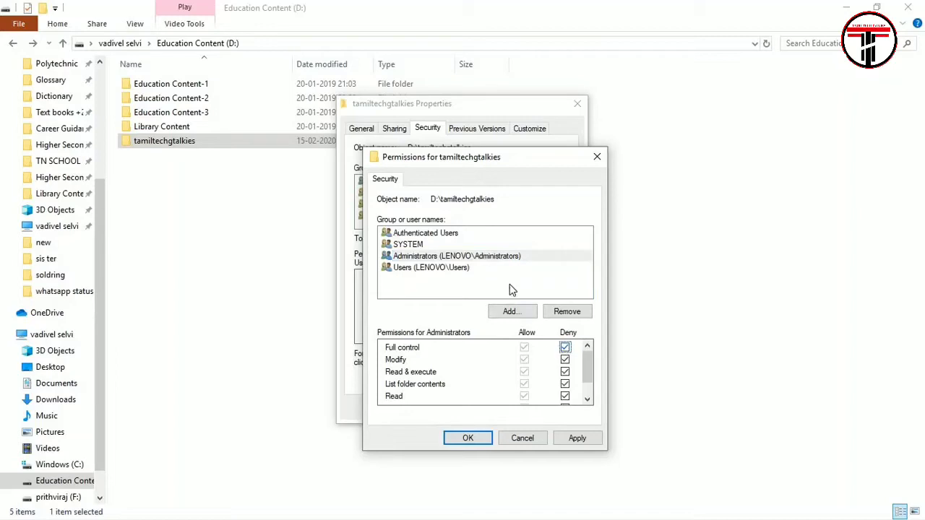
{"action": "left_click", "coordinate": [495, 271]}
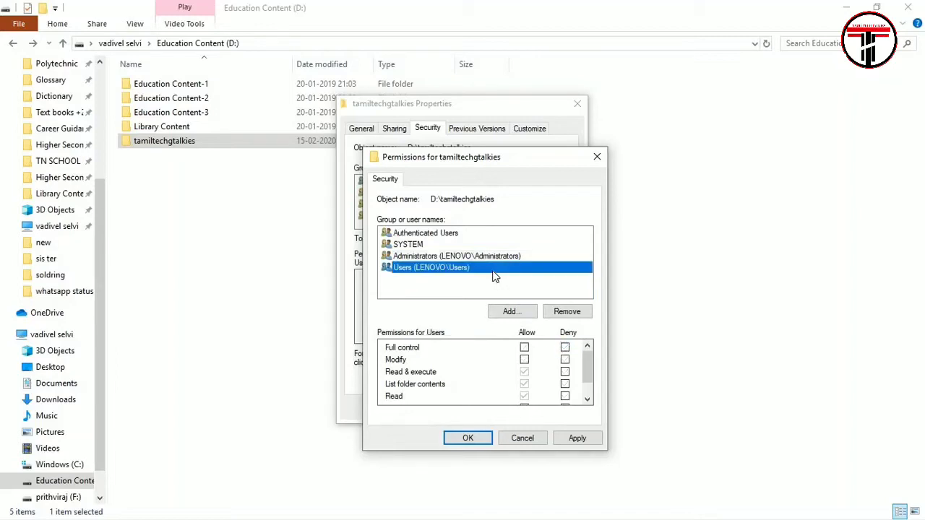
{"action": "left_click", "coordinate": [565, 348]}
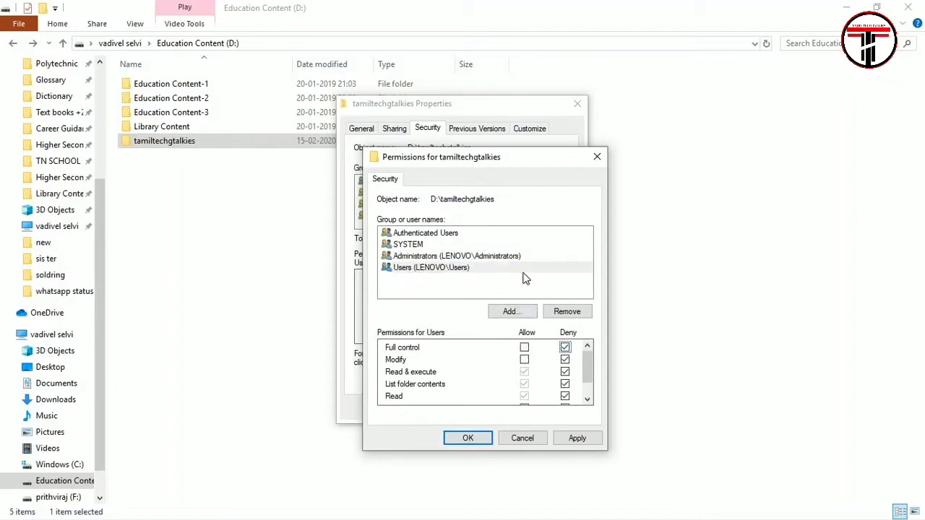
Step: Apply the deny entries to the tamiltechgtalkies folder, accept the security warning, and close the permissions and properties dialogs
{"action": "left_click", "coordinate": [575, 438]}
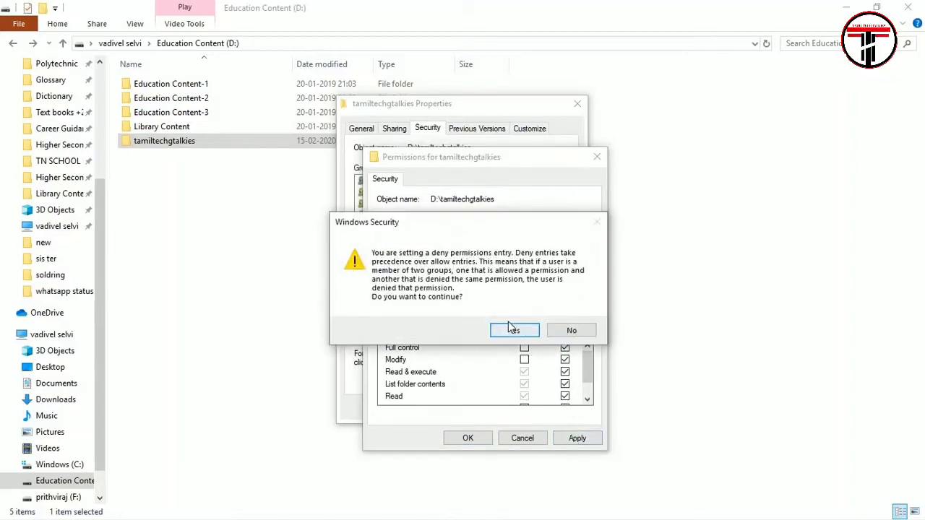
{"action": "left_click", "coordinate": [516, 330]}
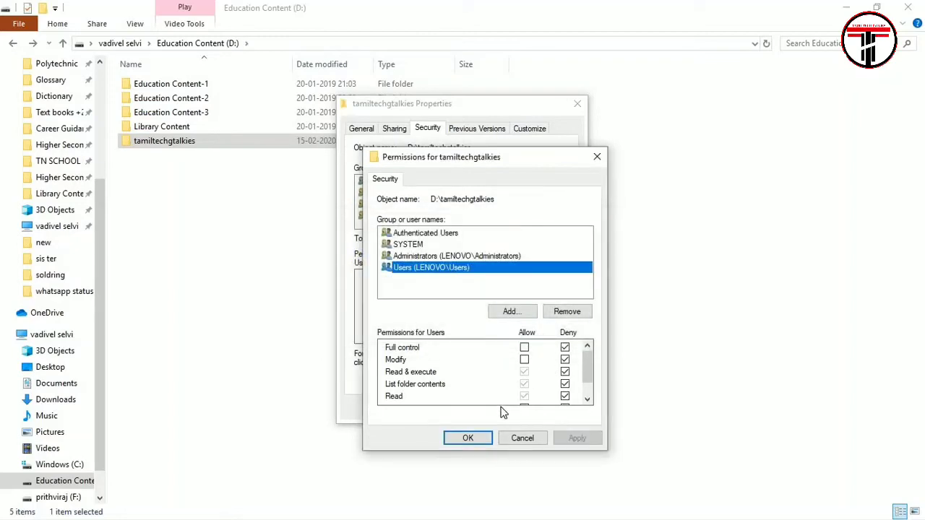
{"action": "left_click", "coordinate": [468, 438]}
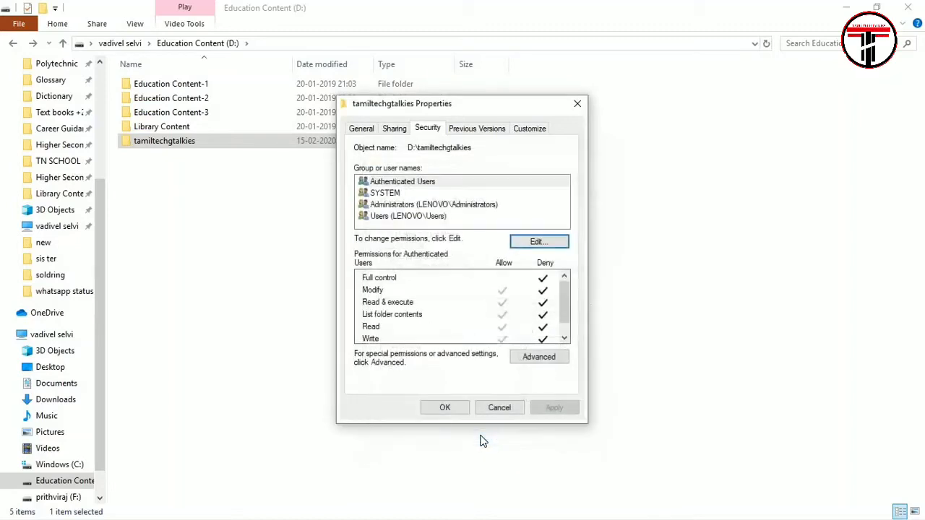
{"action": "left_click", "coordinate": [445, 408]}
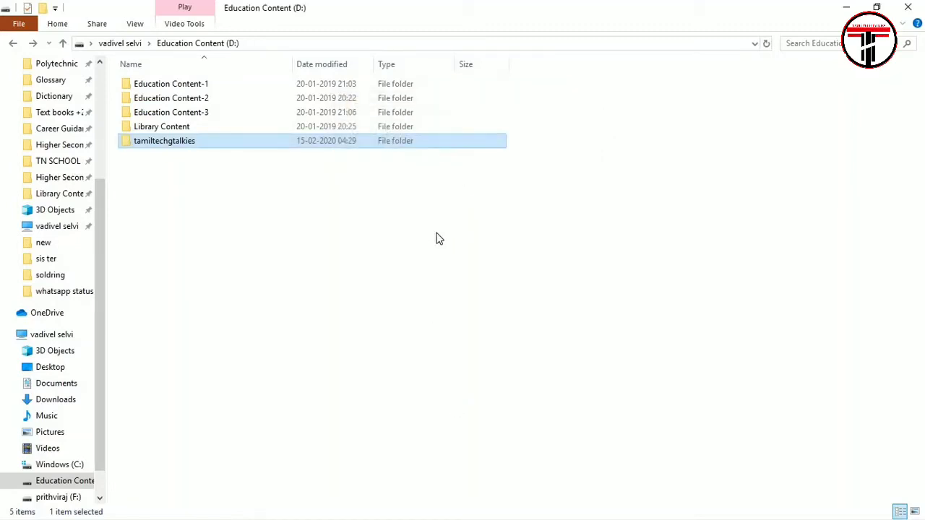
Step: Try to delete the tamiltechgtalkies folder, retry the deletion, and dismiss the access dialog
{"action": "right_click", "coordinate": [385, 147]}
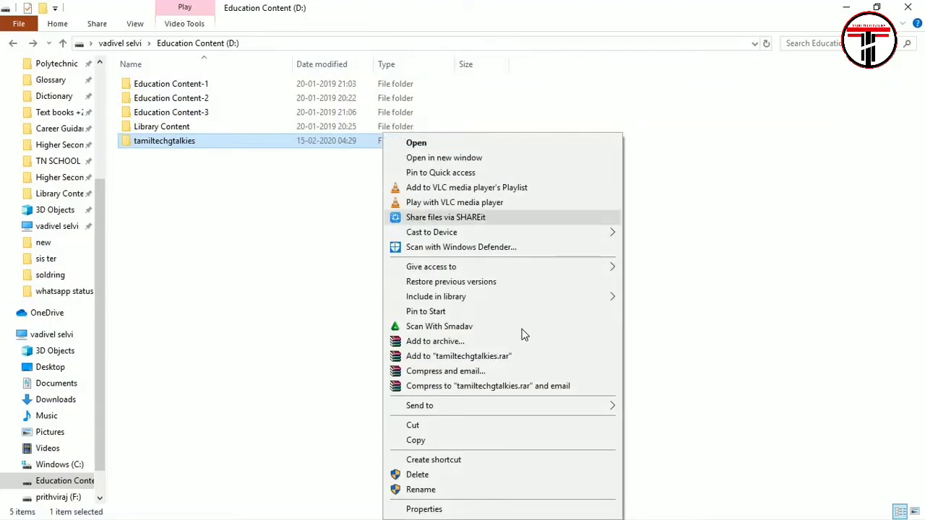
{"action": "left_click", "coordinate": [482, 477]}
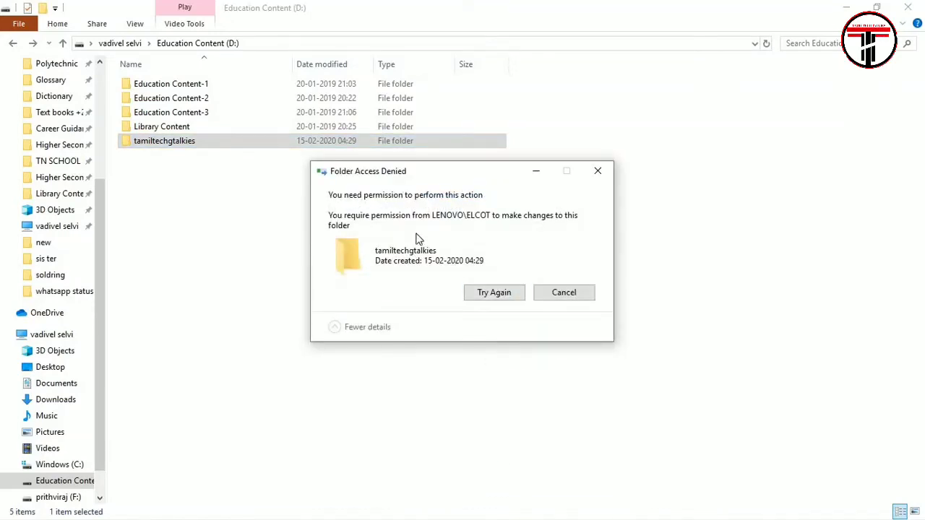
{"action": "left_click", "coordinate": [480, 296]}
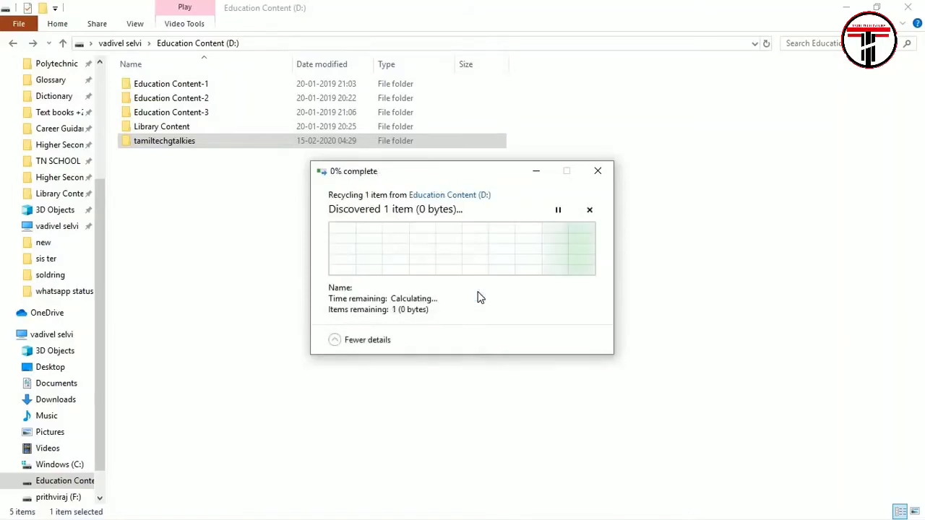
{"action": "left_click", "coordinate": [480, 297]}
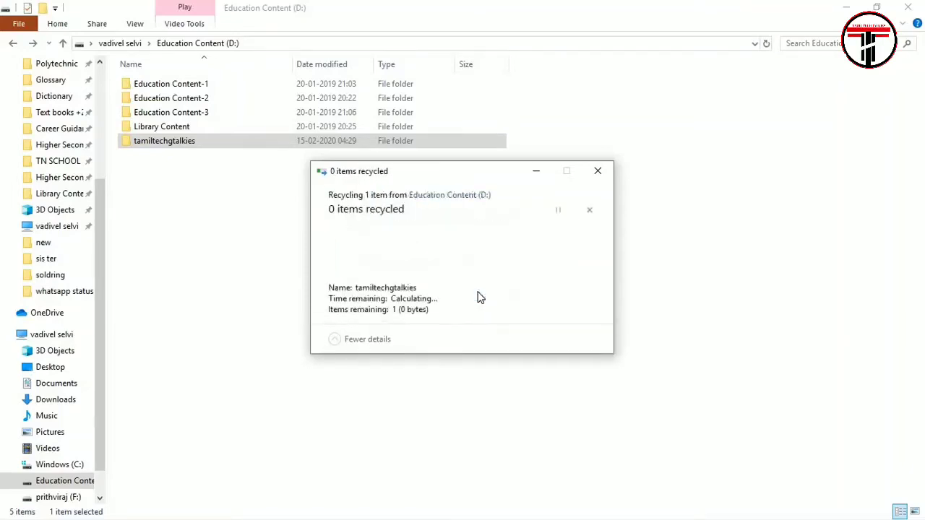
{"action": "left_click", "coordinate": [482, 295]}
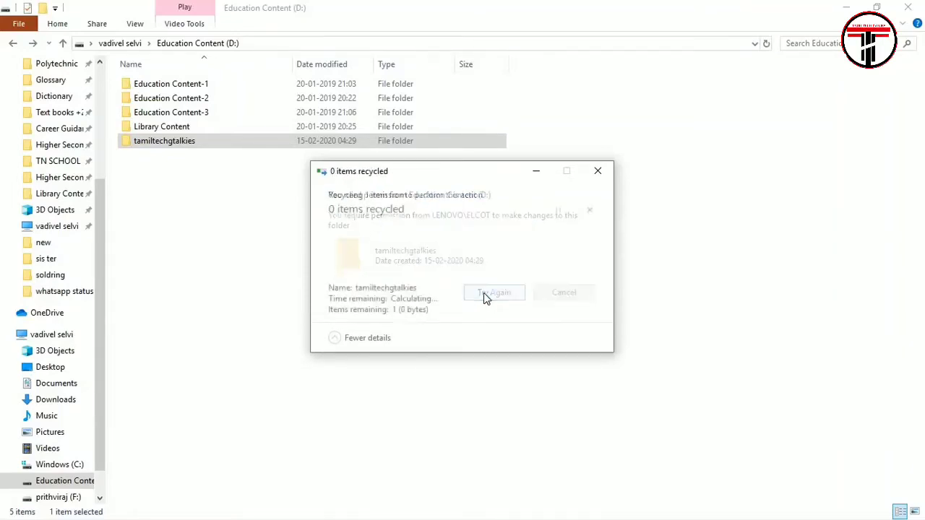
{"action": "left_click", "coordinate": [598, 173]}
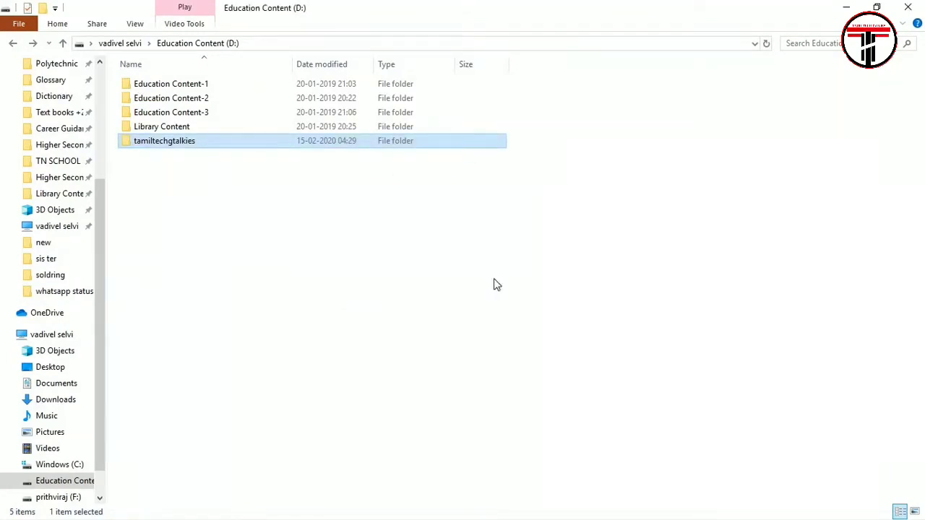
Step: Try to rename the tamiltechgtalkies folder to "nb xb", retry it, and dismiss the access dialog
{"action": "right_click", "coordinate": [461, 141]}
{"action": "left_click", "coordinate": [511, 491]}
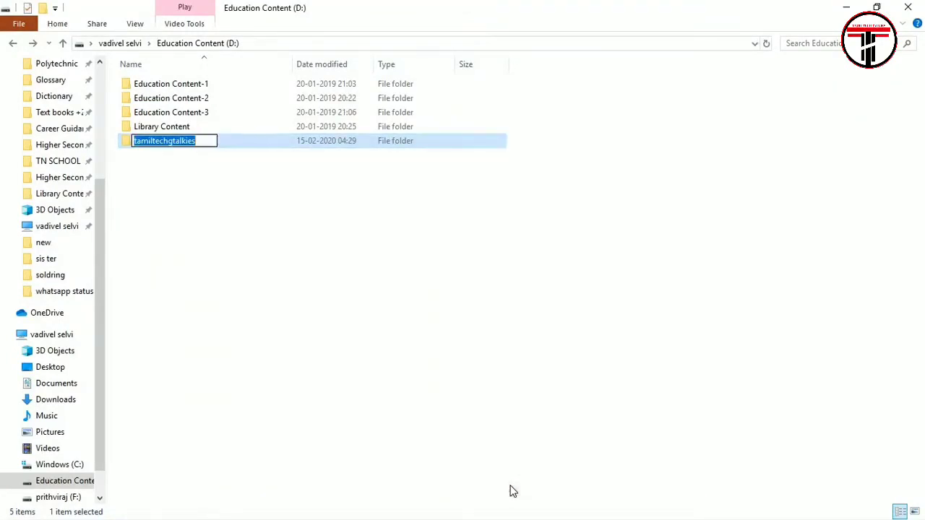
{"action": "type", "text": "nb xb"}
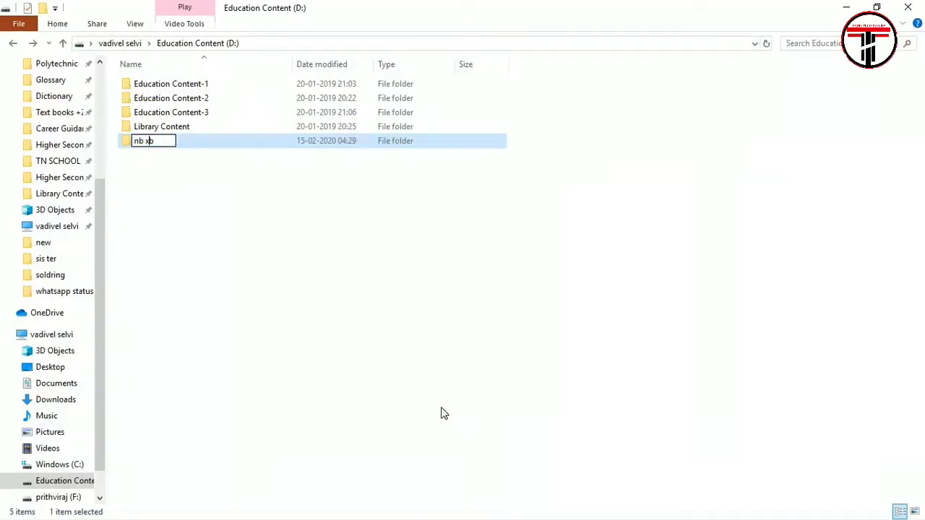
{"action": "key", "text": "Return"}
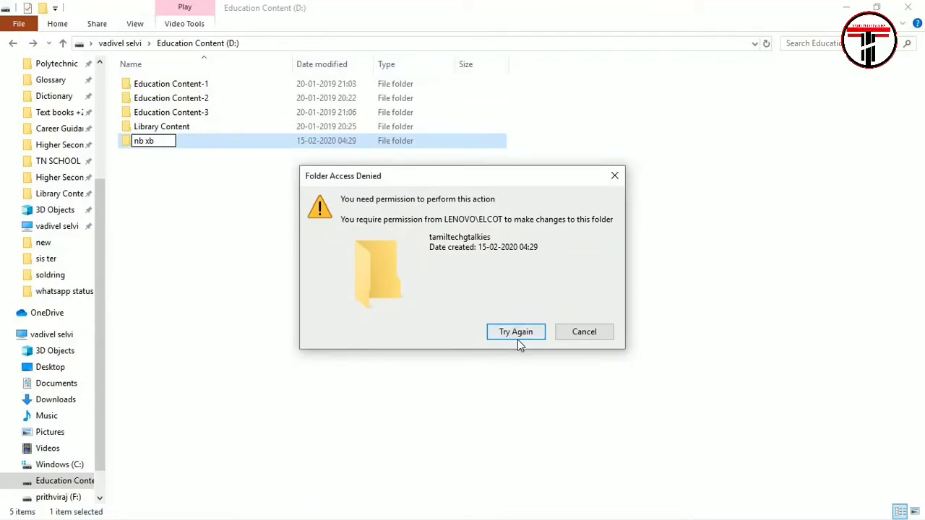
{"action": "left_click", "coordinate": [522, 339]}
{"action": "left_click", "coordinate": [521, 337]}
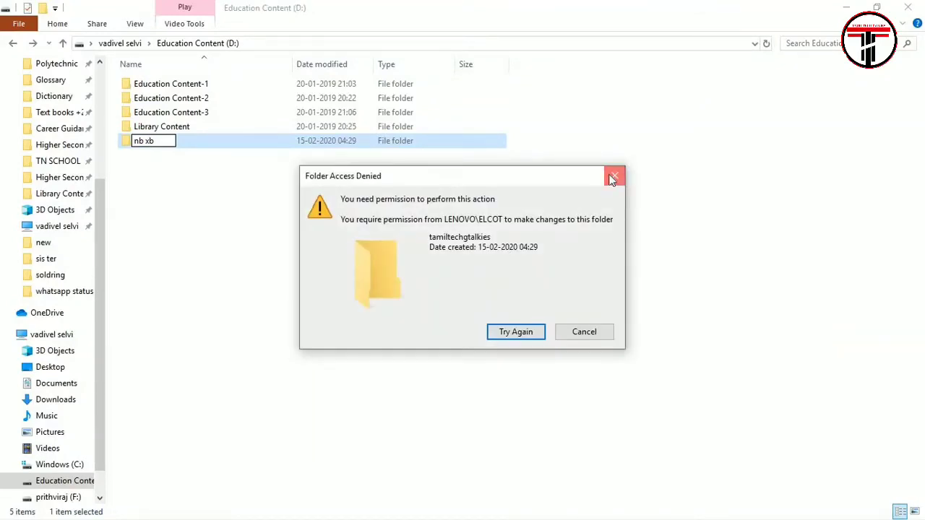
{"action": "left_click", "coordinate": [615, 177]}
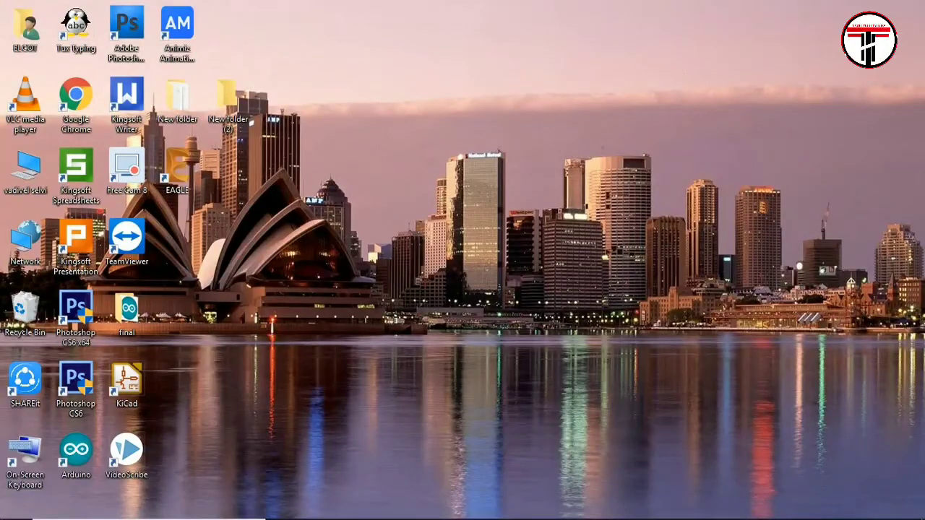
Step: Open the user's temporary files folder by running %temp%, and maximize its window
{"action": "mouse_move", "coordinate": [108, 507]}
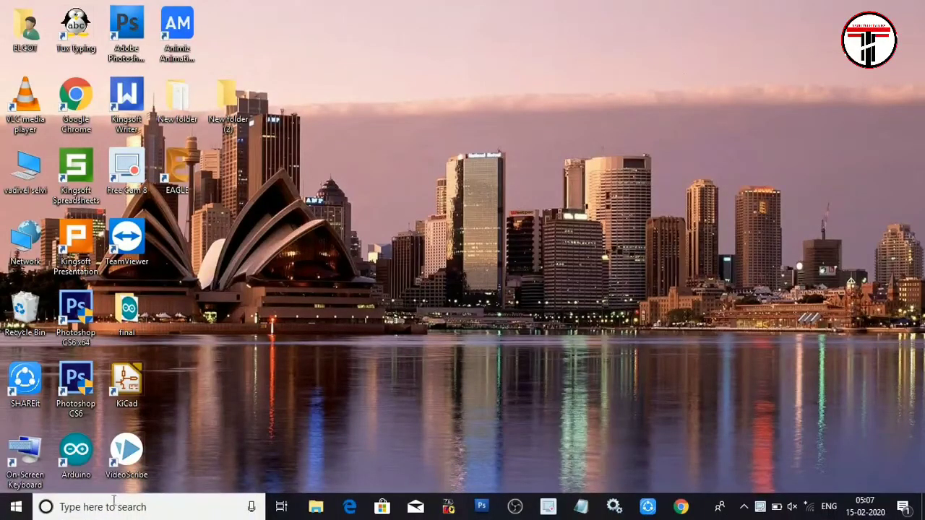
{"action": "right_click", "coordinate": [14, 509]}
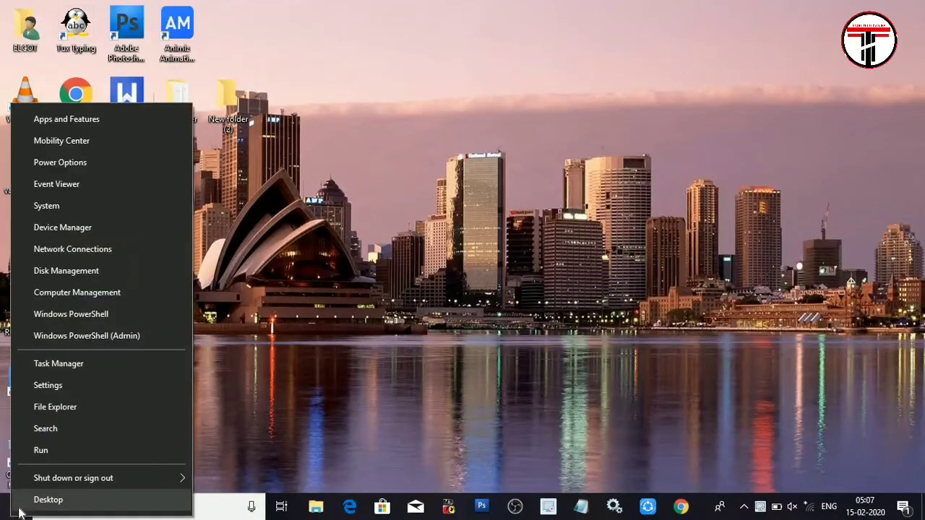
{"action": "left_click", "coordinate": [57, 451]}
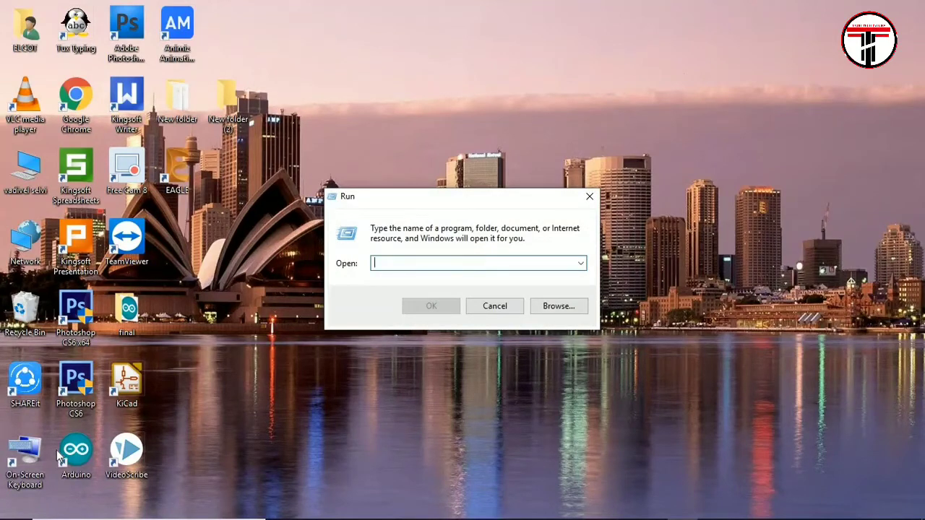
{"action": "type", "text": "%temp%"}
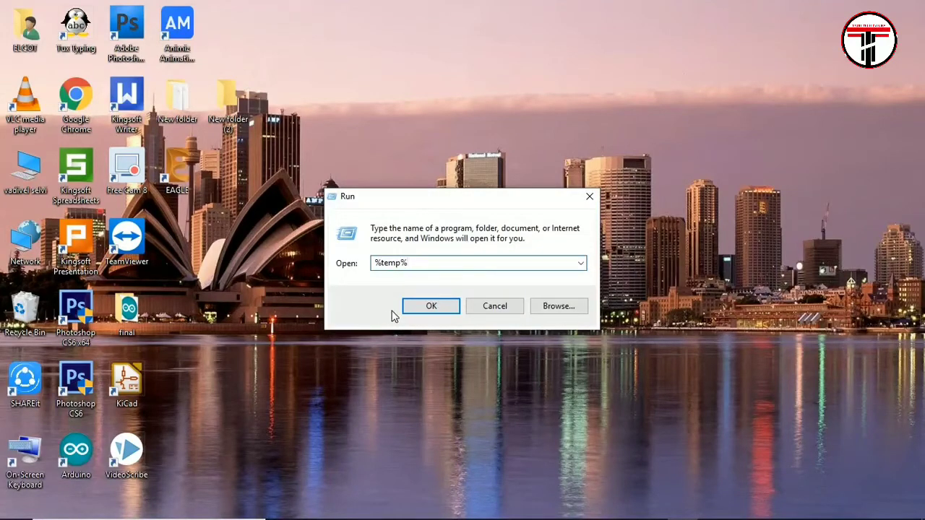
{"action": "left_click", "coordinate": [431, 306]}
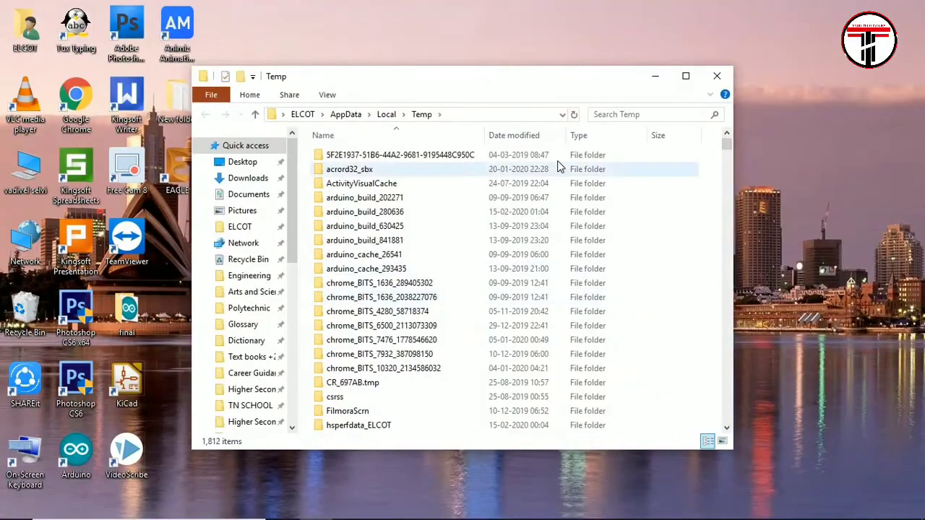
{"action": "left_click", "coordinate": [683, 78]}
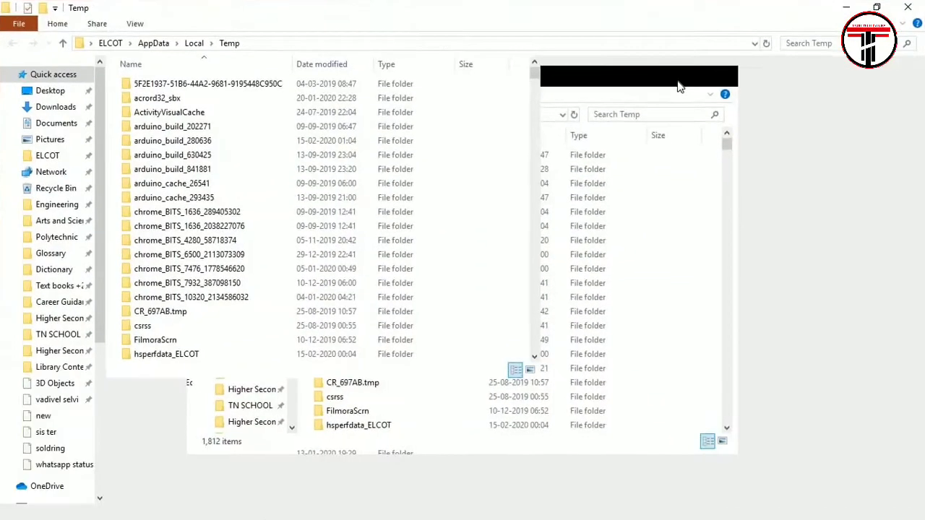
Step: Check the contents of the FilmoraScrn subfolder, return to Temp, and look through its file list
{"action": "double_click", "coordinate": [444, 347]}
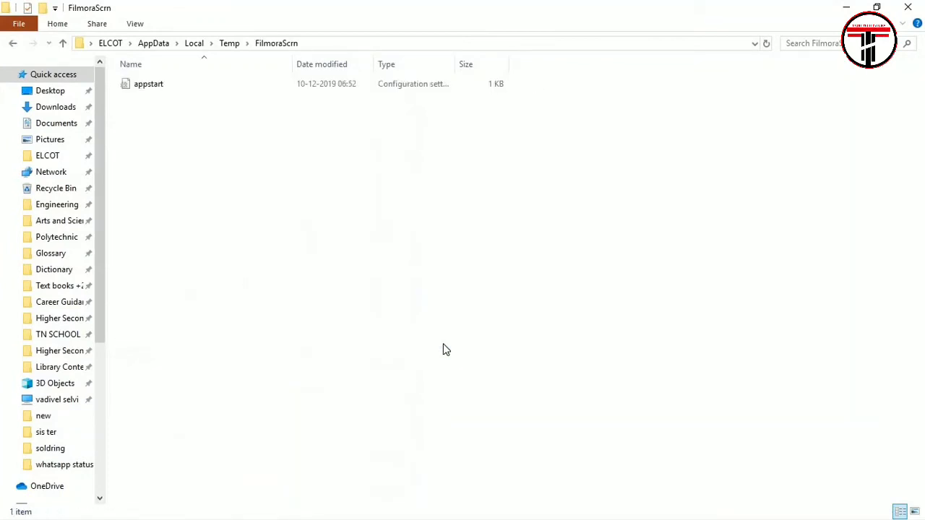
{"action": "key", "text": "alt+Left"}
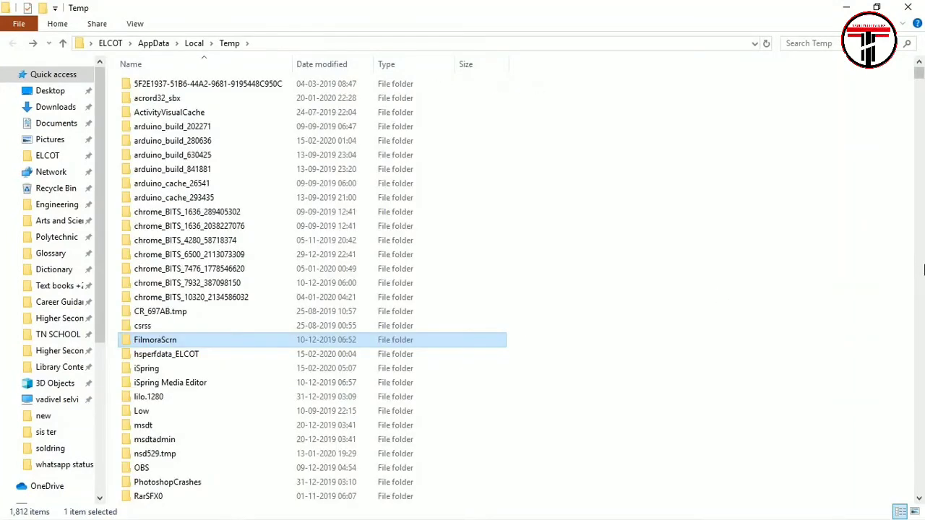
{"action": "scroll", "coordinate": [922, 269], "scroll_direction": "down", "scroll_amount": 20}
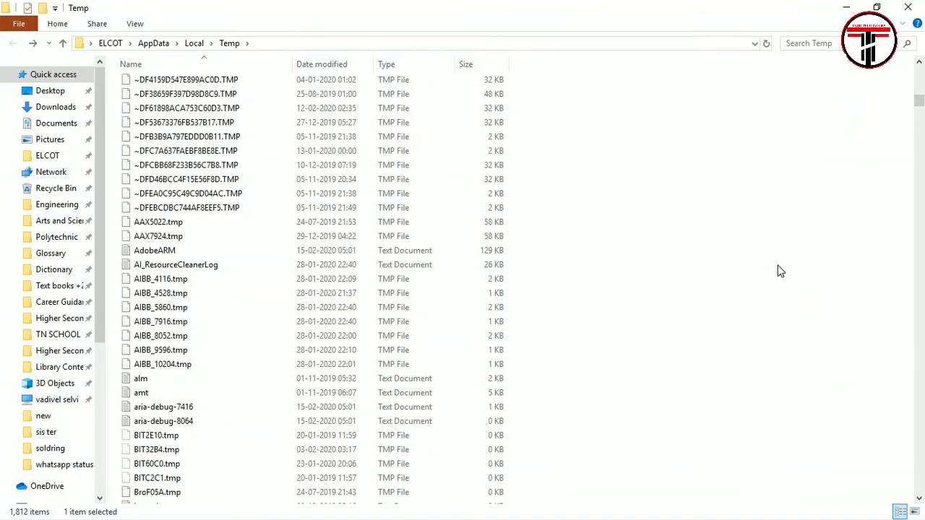
Step: Select all items in the user's Temp folder and delete them
{"action": "key", "text": "ctrl+a"}
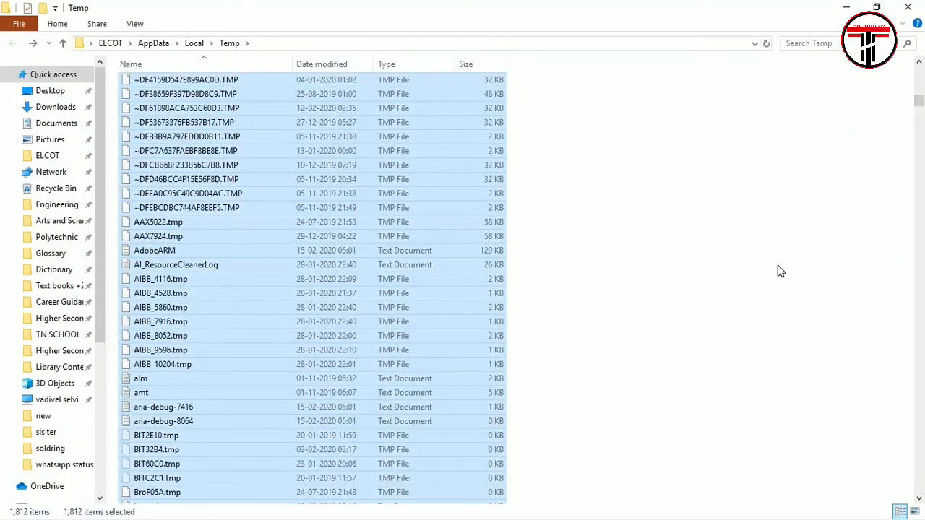
{"action": "right_click", "coordinate": [150, 268]}
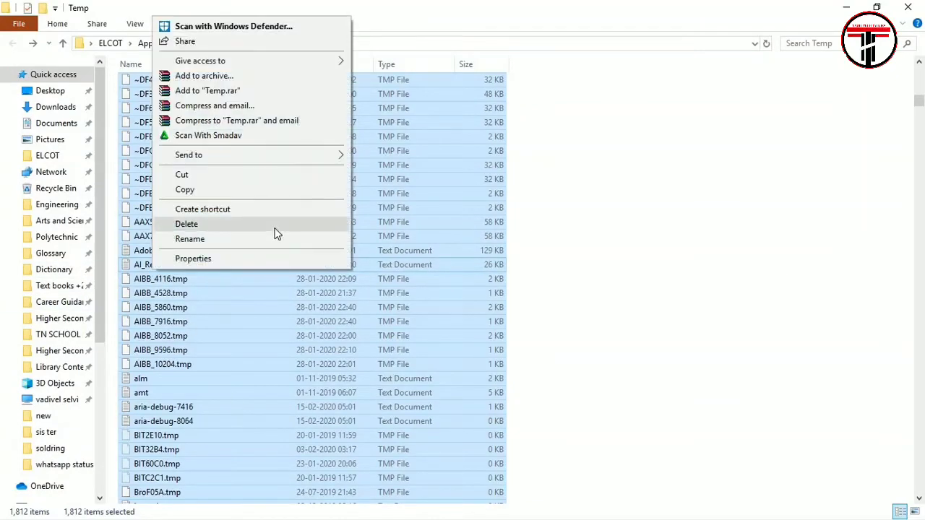
{"action": "left_click", "coordinate": [274, 232]}
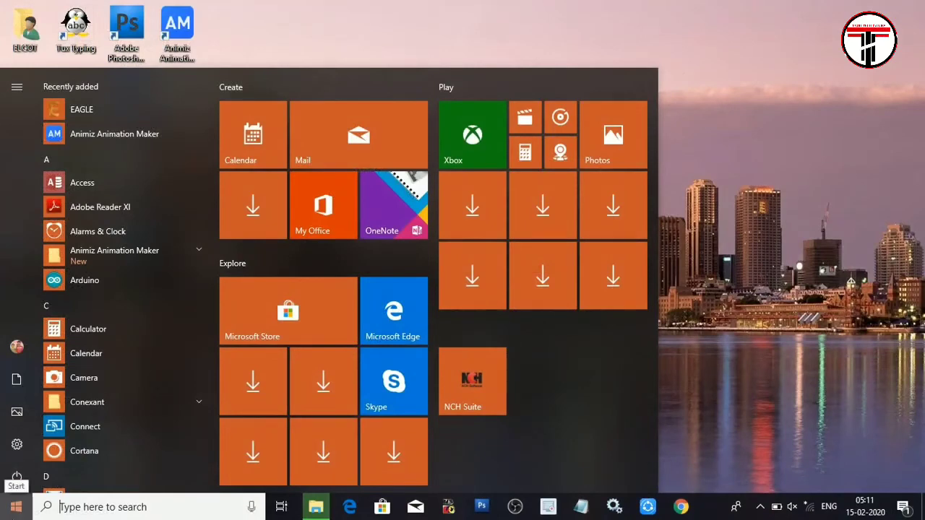
Step: Open the C:\Windows\Temp folder through the Run dialog and maximize its window
{"action": "right_click", "coordinate": [16, 506]}
{"action": "left_click", "coordinate": [39, 448]}
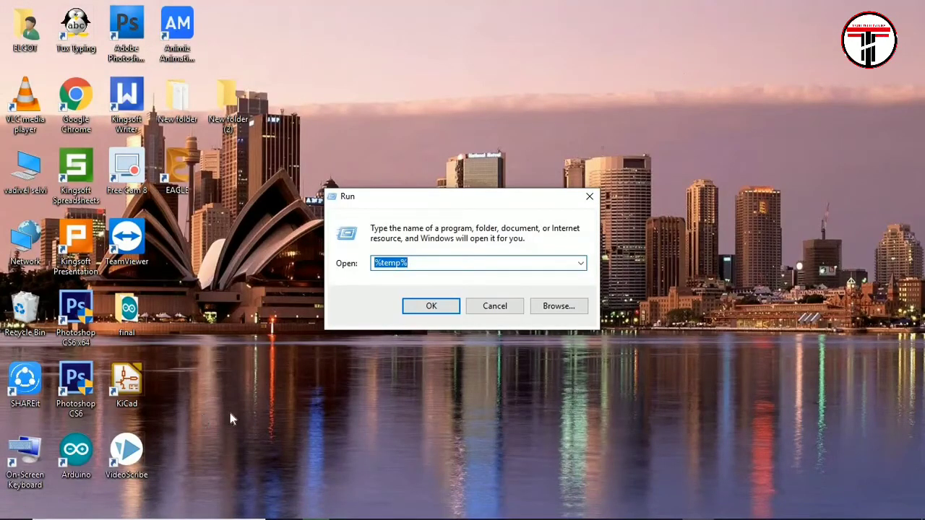
{"action": "left_click", "coordinate": [380, 263]}
{"action": "key", "text": "BackSpace"}
{"action": "key", "text": "Return"}
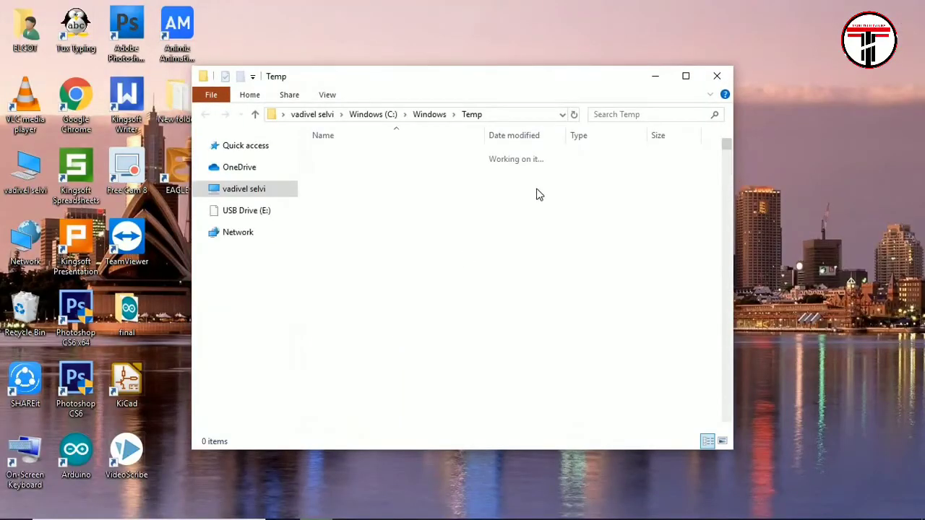
{"action": "left_click", "coordinate": [687, 77]}
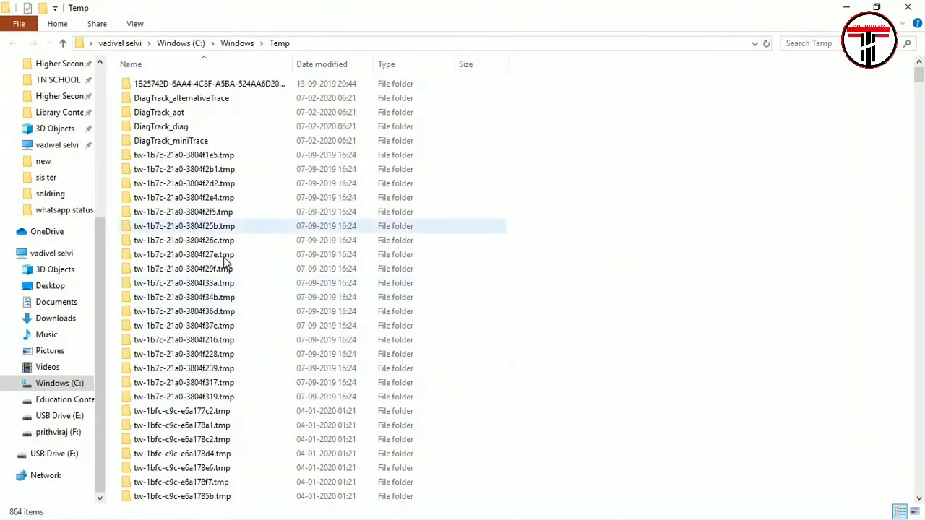
Step: Select all items in the Windows Temp folder, delete them, and minimize the deletion progress window
{"action": "key", "text": "ctrl+a"}
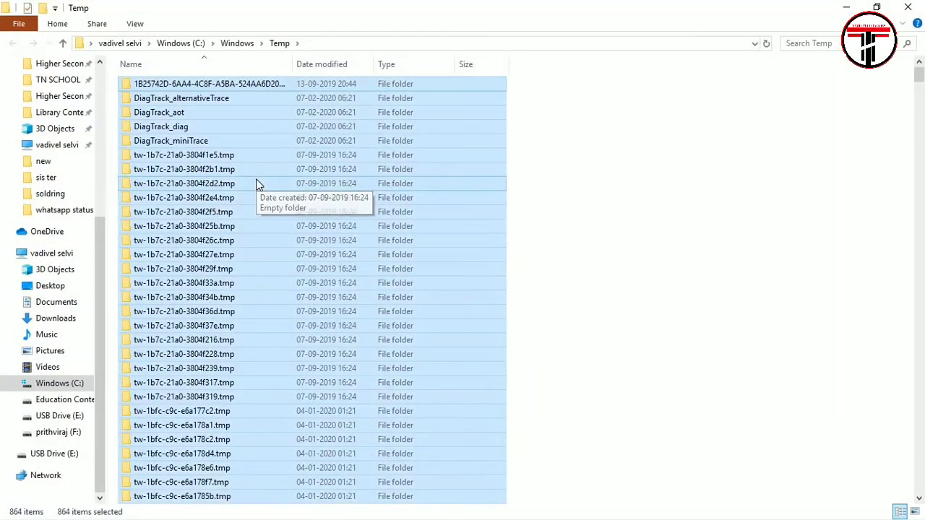
{"action": "key", "text": "shift+F10"}
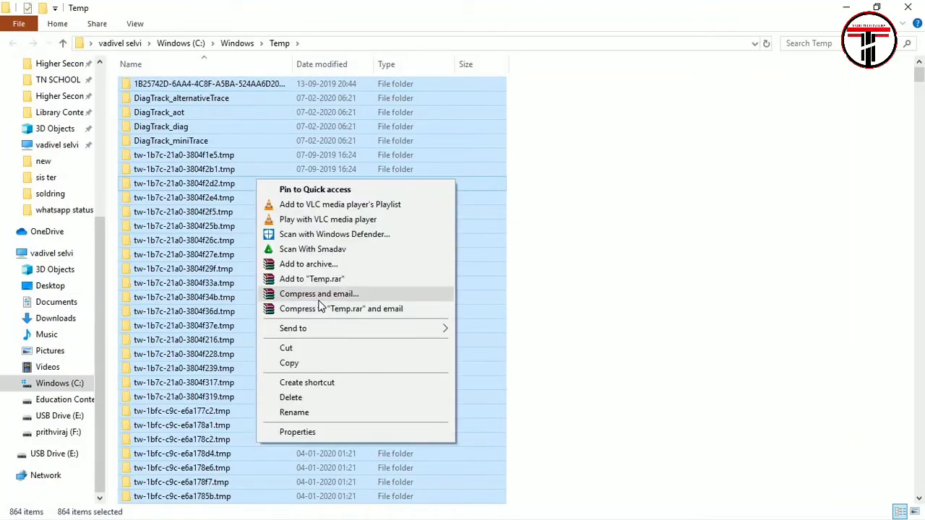
{"action": "left_click", "coordinate": [364, 397]}
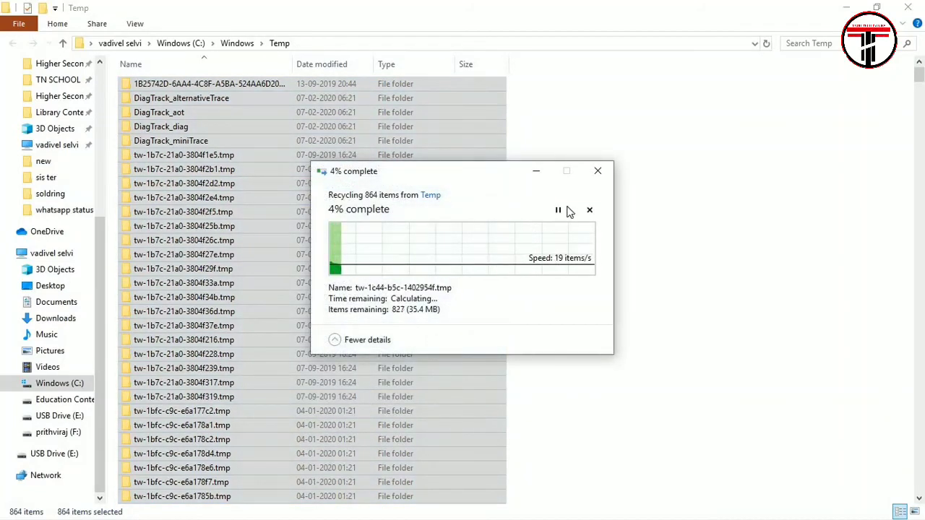
{"action": "left_click", "coordinate": [542, 175]}
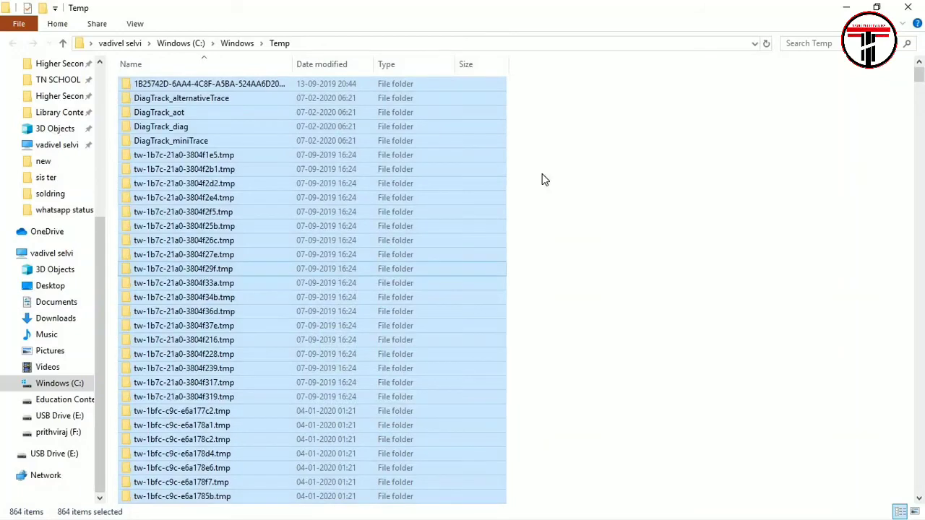
{"action": "left_click", "coordinate": [544, 180]}
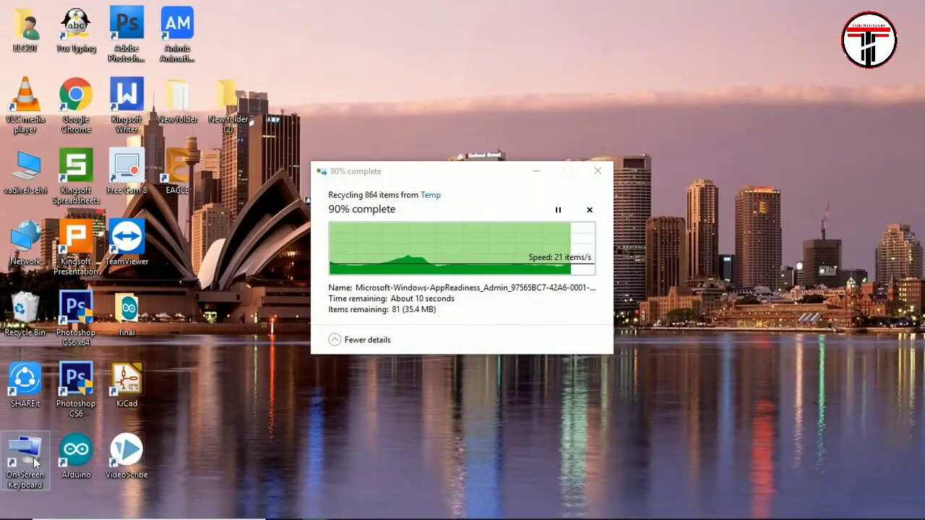
Step: Open the Windows prefetch folder through the Run dialog and grant permanent access to it
{"action": "key", "text": "super+r"}
{"action": "type", "text": "p"}
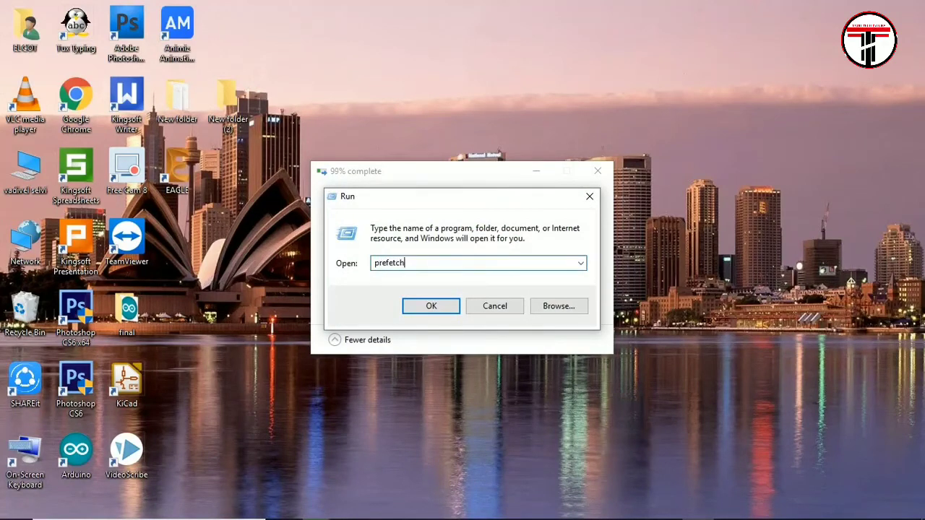
{"action": "left_click", "coordinate": [440, 305]}
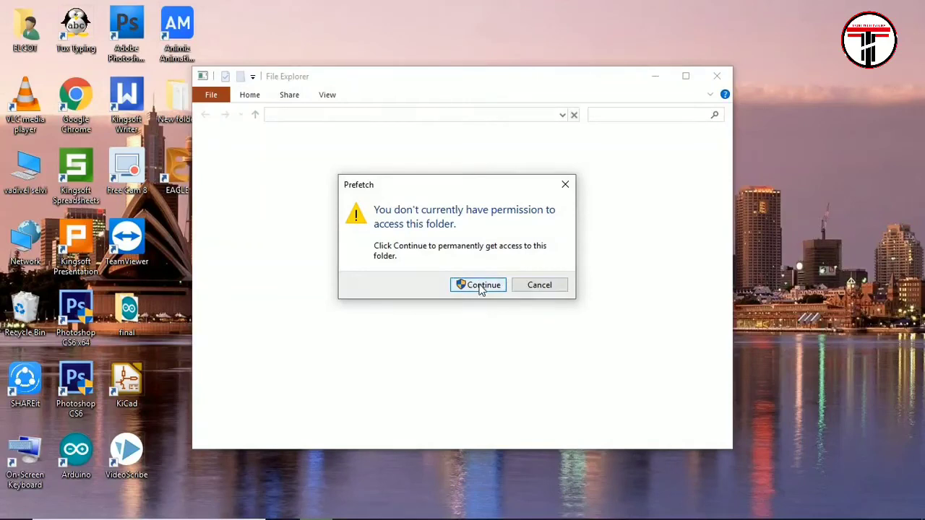
{"action": "left_click", "coordinate": [479, 285]}
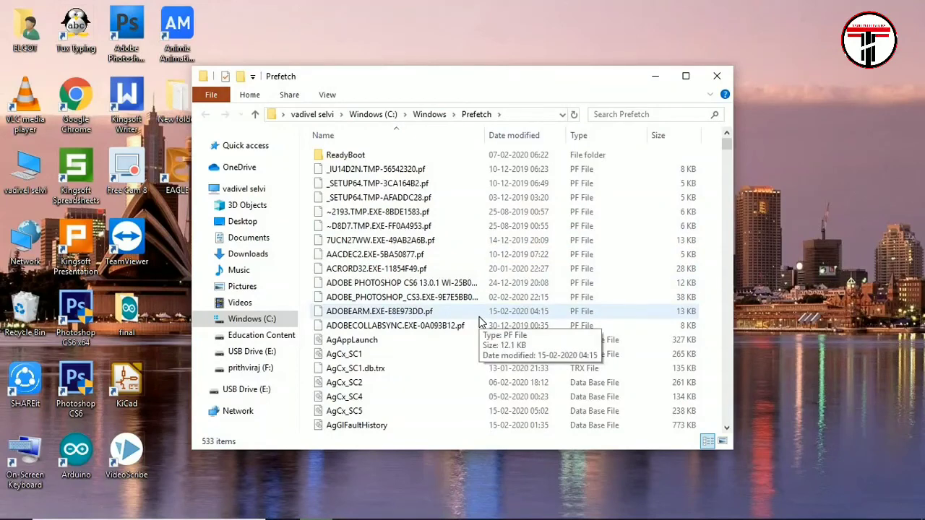
Step: Select all items in the Prefetch folder, delete them, and minimize the deletion progress and Prefetch windows
{"action": "key", "text": "ctrl+a"}
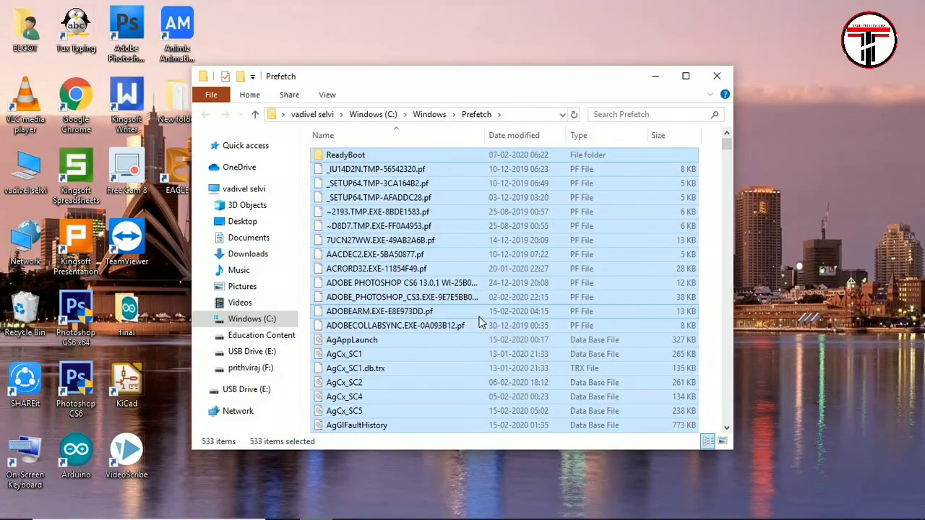
{"action": "right_click", "coordinate": [479, 321]}
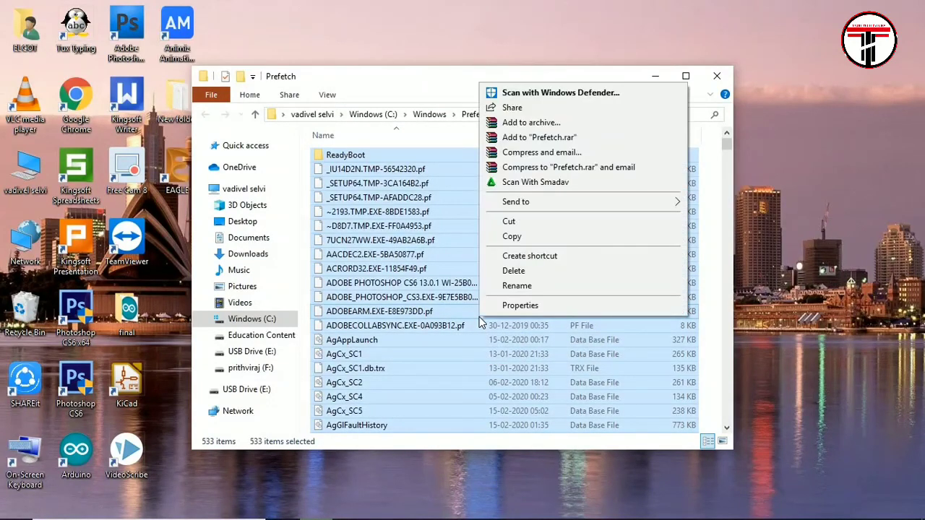
{"action": "left_click", "coordinate": [535, 273]}
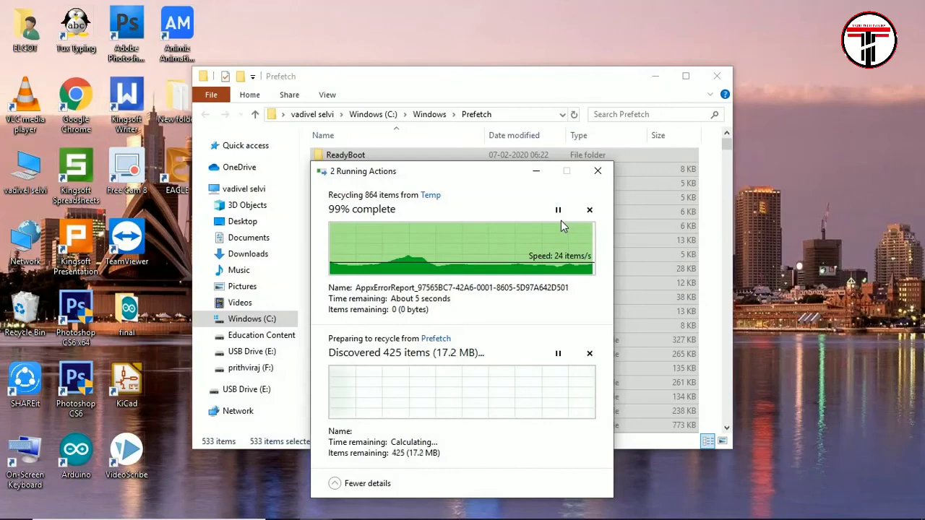
{"action": "left_click", "coordinate": [536, 173]}
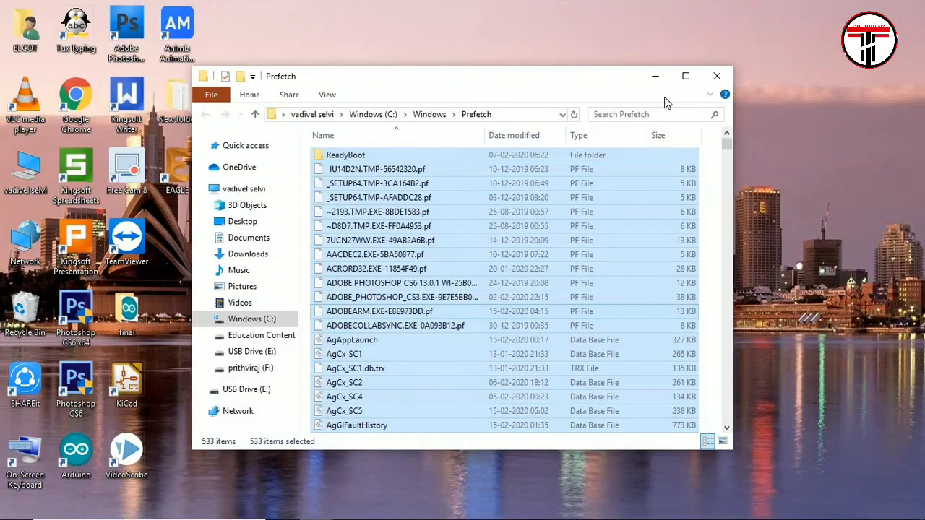
{"action": "left_click", "coordinate": [666, 76]}
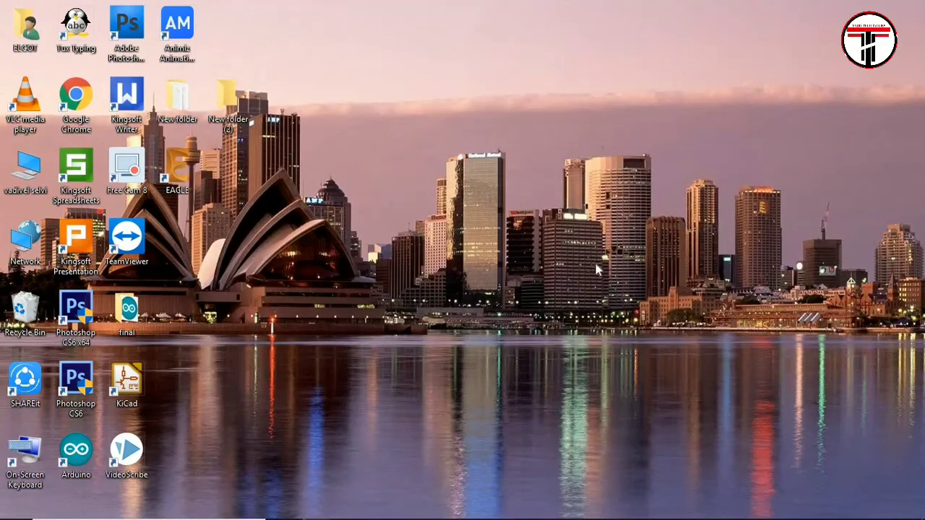
Step: Preview the minimized deletion progress and Prefetch windows
{"action": "mouse_move", "coordinate": [470, 514]}
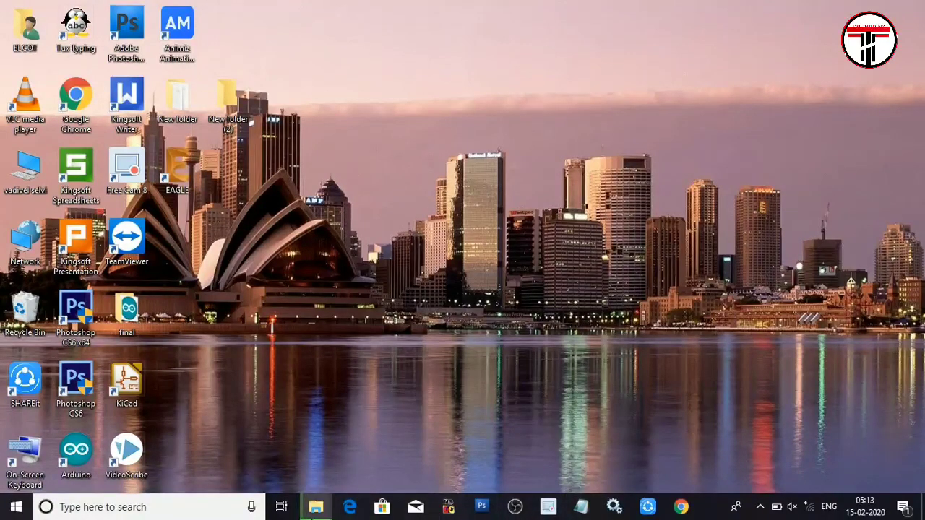
{"action": "mouse_move", "coordinate": [316, 507]}
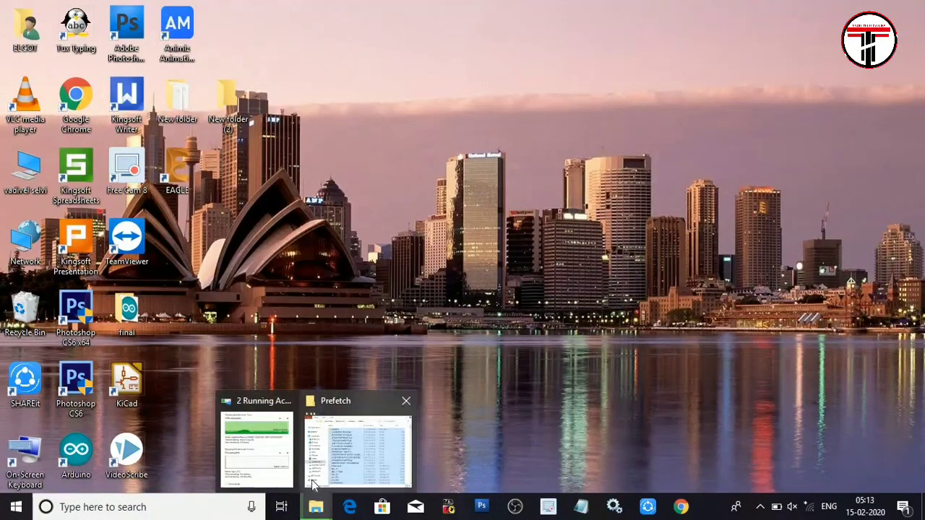